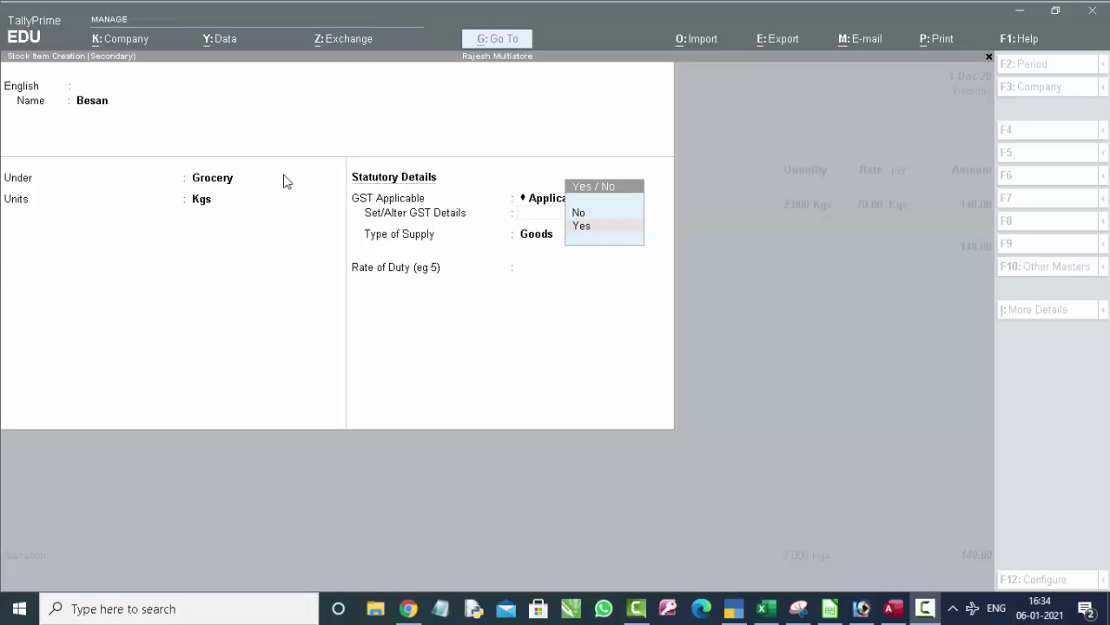
# Discard the unfinished Besan stock item and return to Purchase voucher No. 9.
pyautogui.click(95, 88)
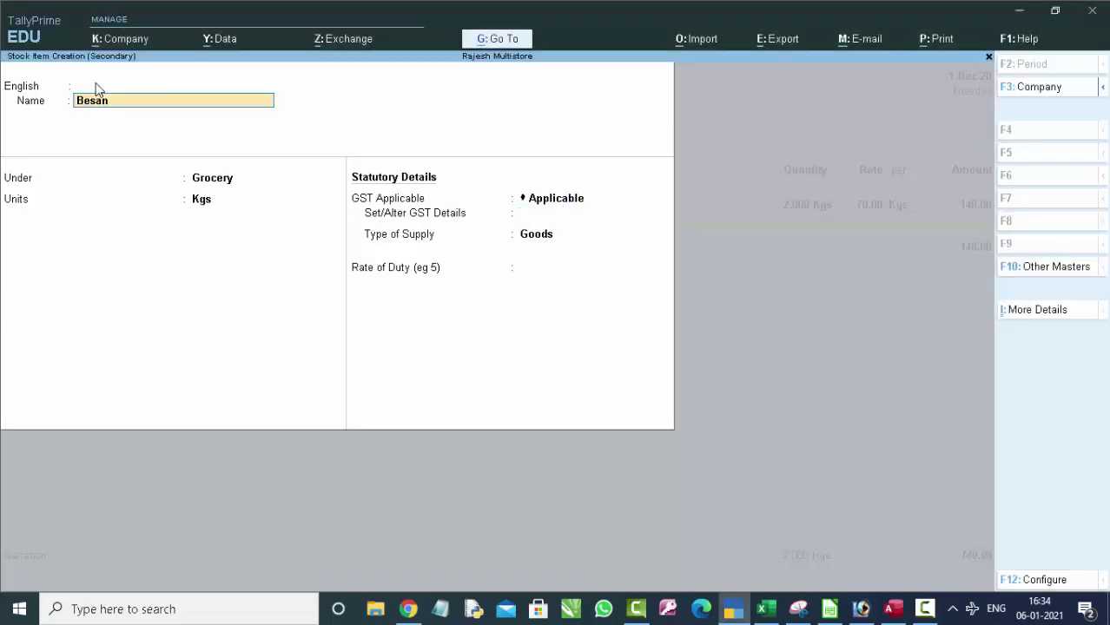
pyautogui.press('BackSpace')
pyautogui.press('Escape')
pyautogui.press('Return')
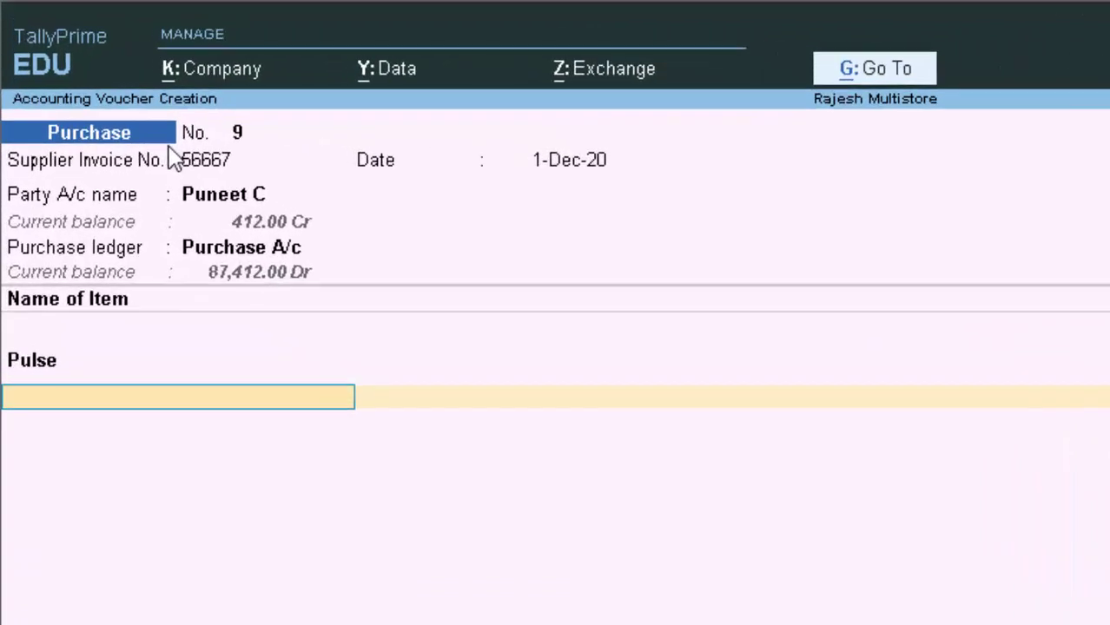
pyautogui.hotkey('alt', 'c')
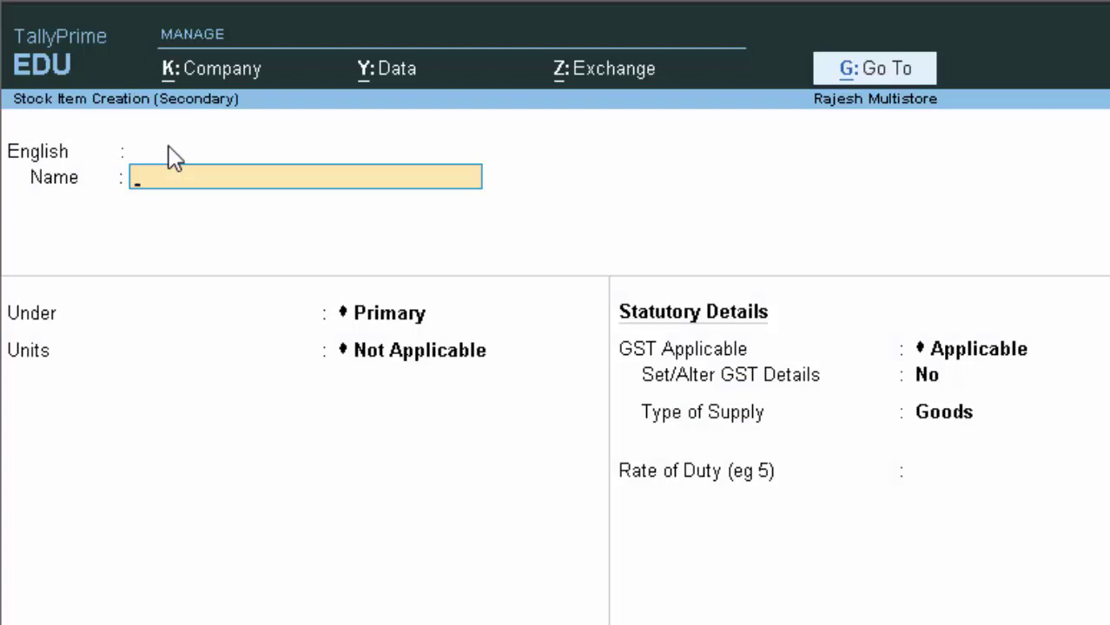
pyautogui.write('P')
pyautogui.write('endr')
pyautogui.write('ive')
pyautogui.press('Return')
pyautogui.press('Return')
pyautogui.press('Return')
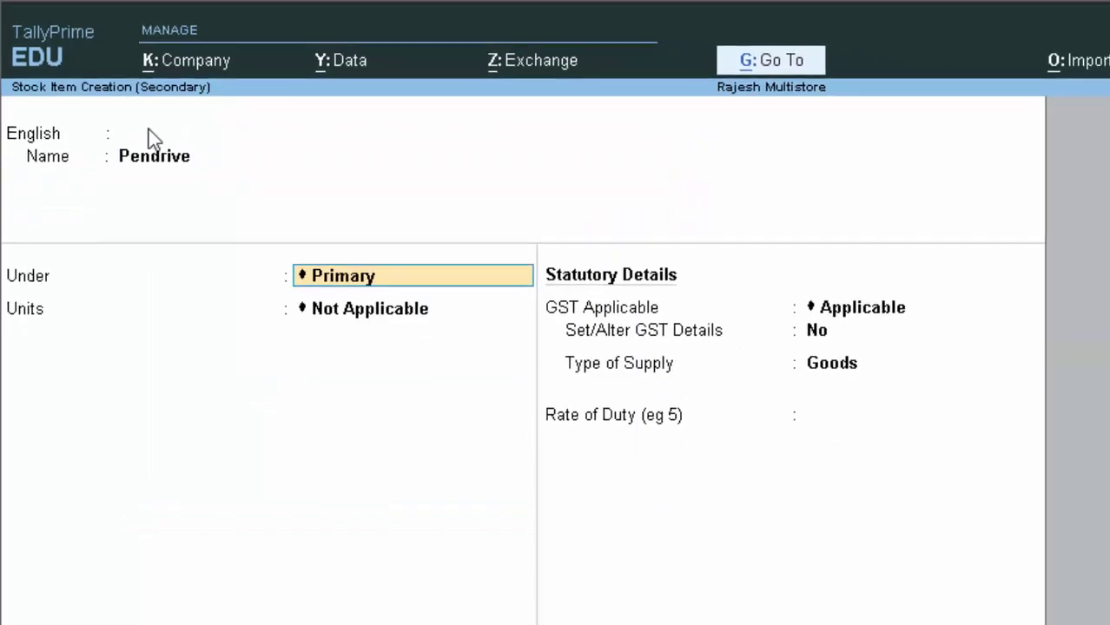
pyautogui.press('Return')
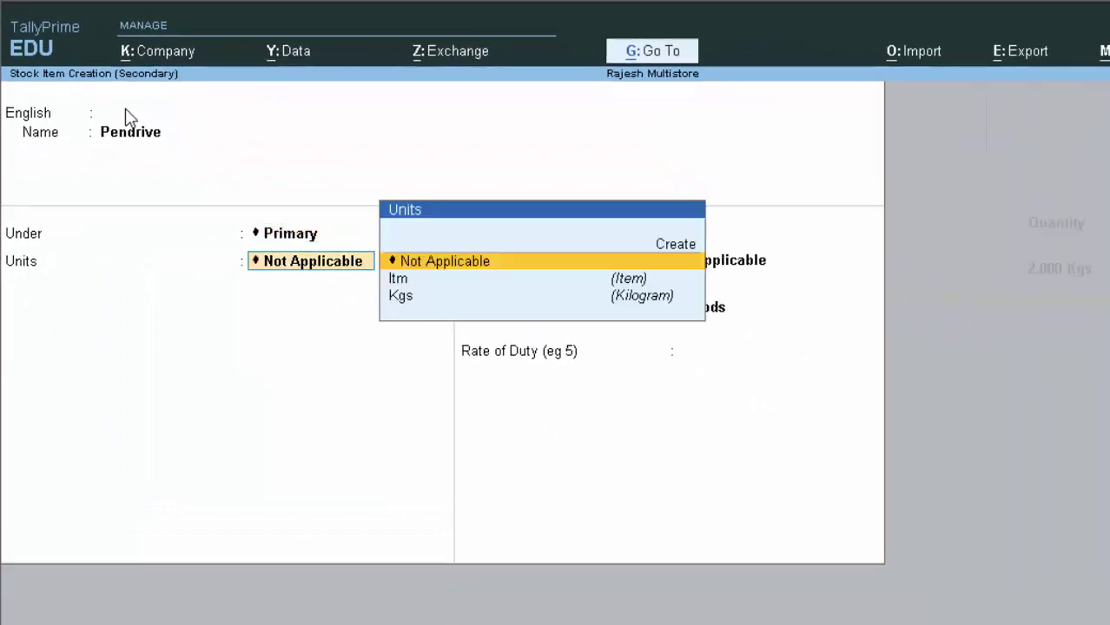
pyautogui.press('Down')
pyautogui.press('Return')
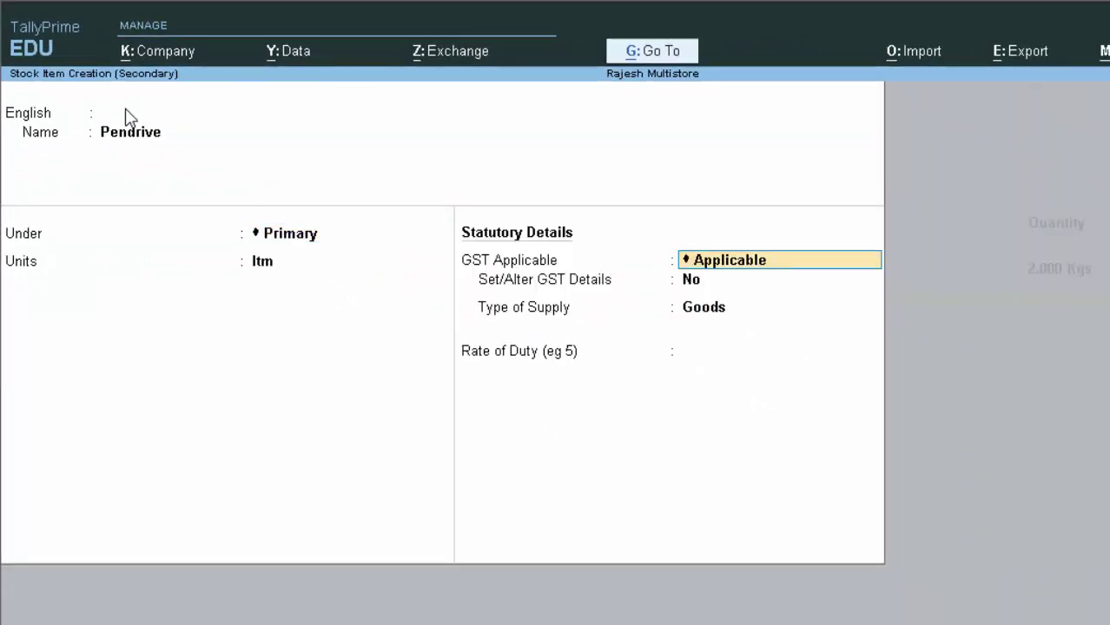
pyautogui.press('Return')
pyautogui.write('y')
pyautogui.press('Return')
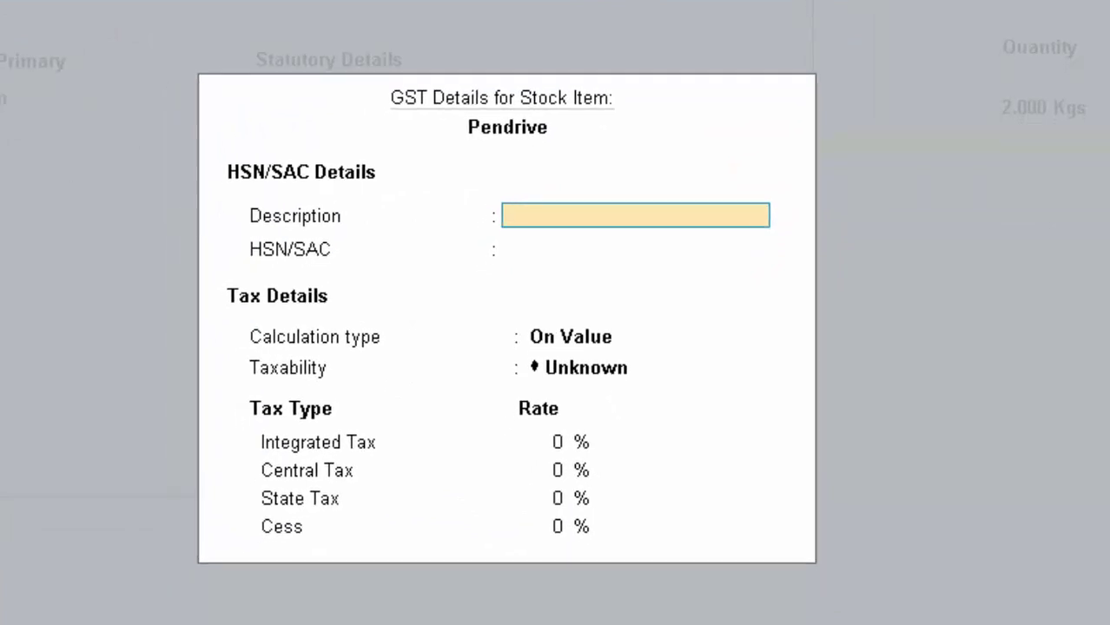
pyautogui.press('Escape')
pyautogui.press('y')
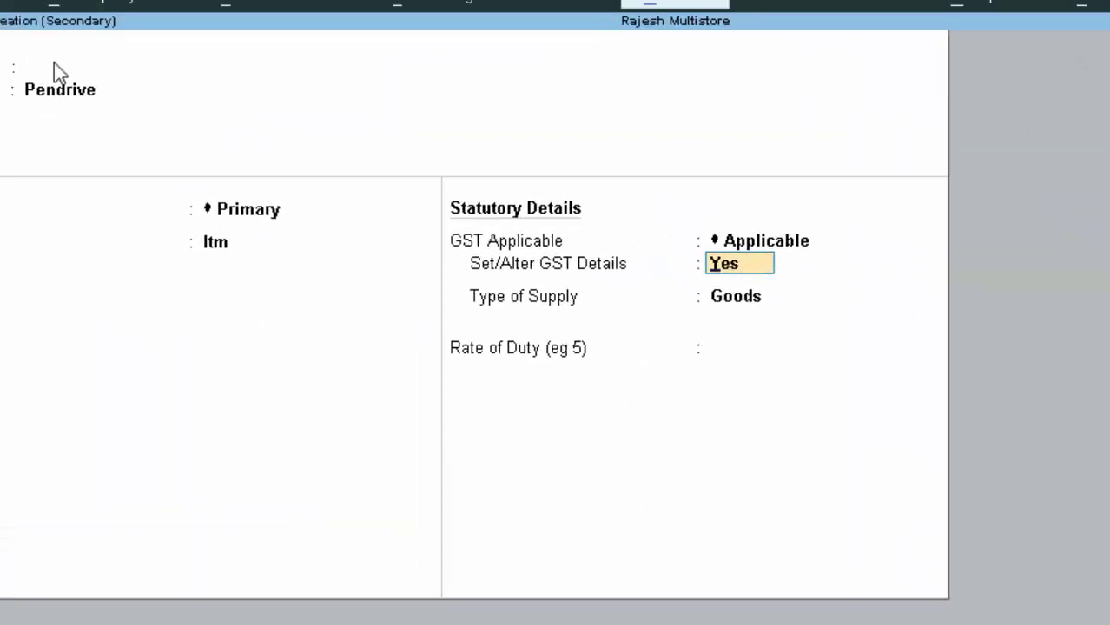
pyautogui.press('Escape')
pyautogui.press('y')
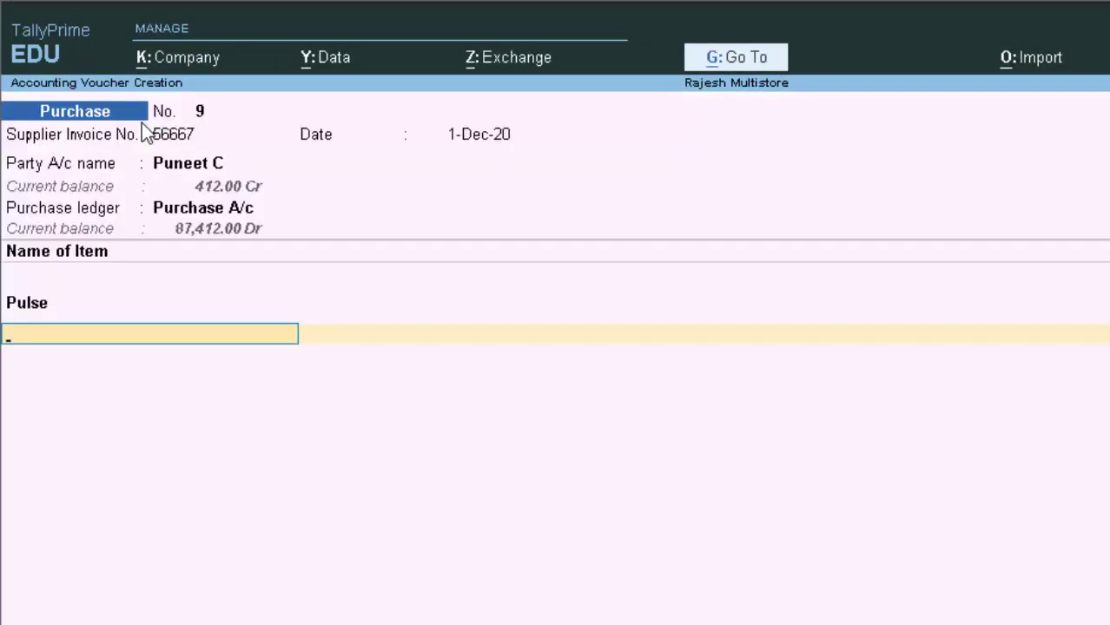
# Create stock item Salt under Primary with unit Kgs, keeping GST applicable.
pyautogui.hotkey('alt', 'c')
pyautogui.write('Salt')
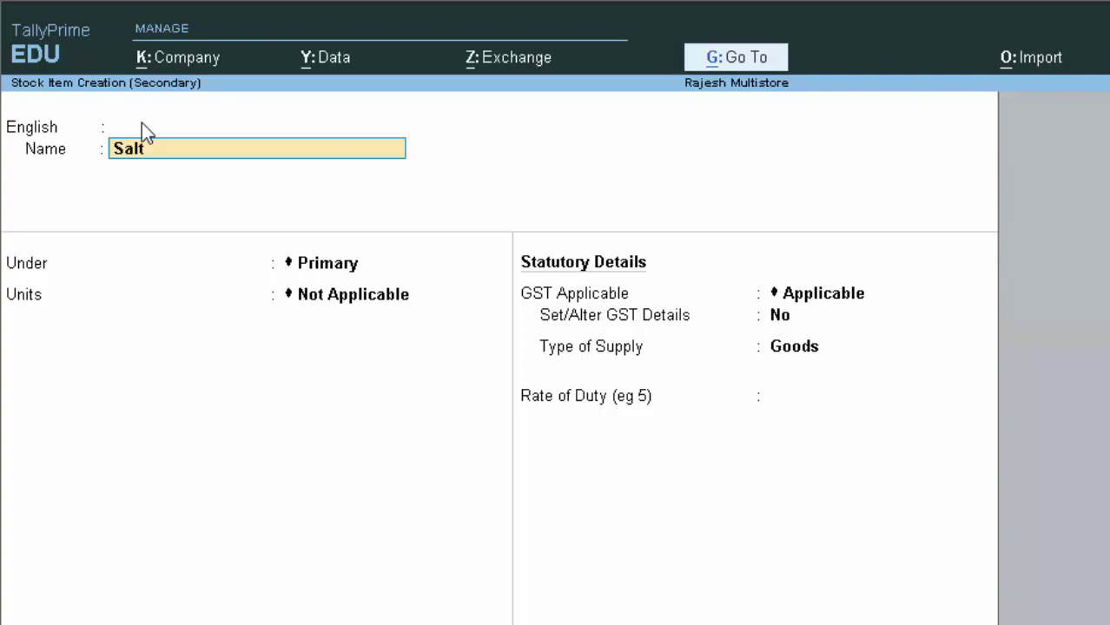
pyautogui.press('Return')
pyautogui.press('Return')
pyautogui.press('Return')
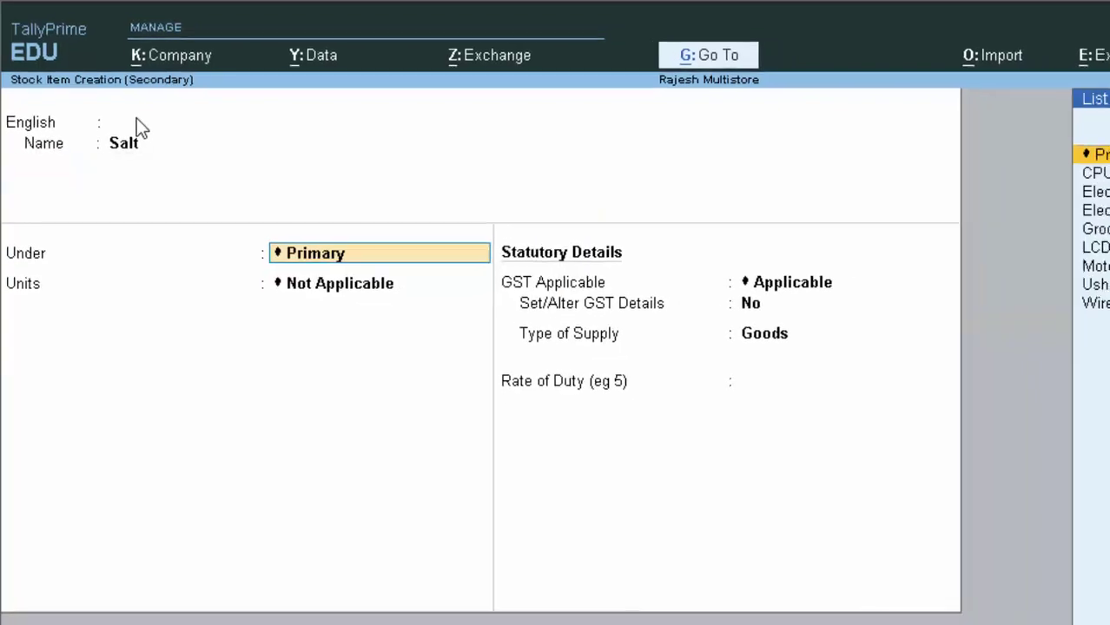
pyautogui.press('Return')
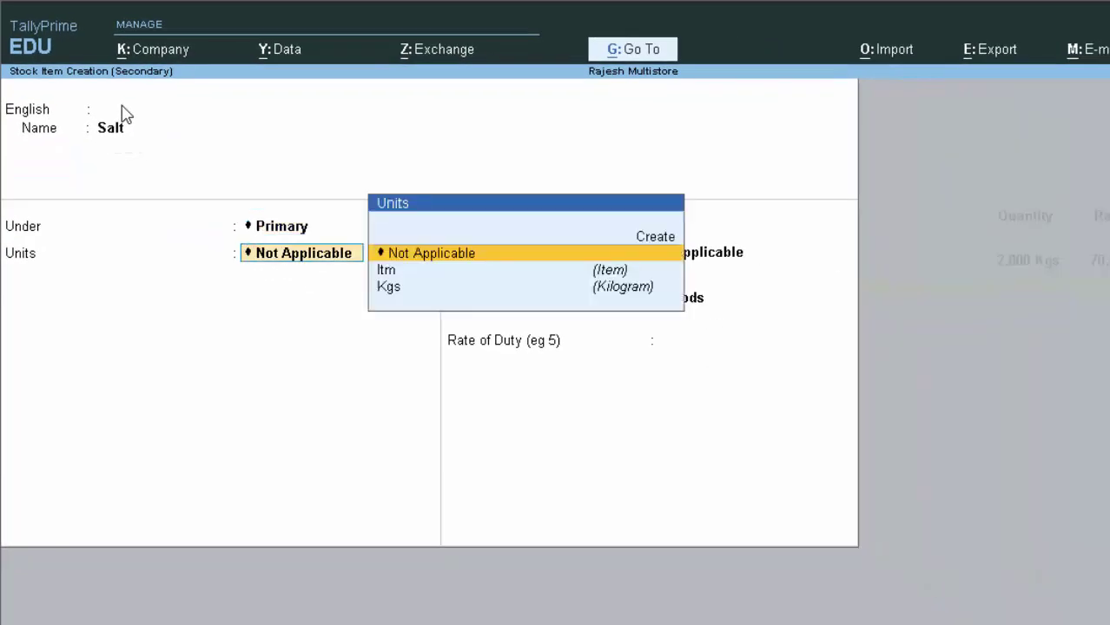
pyautogui.press('Down')
pyautogui.press('Down')
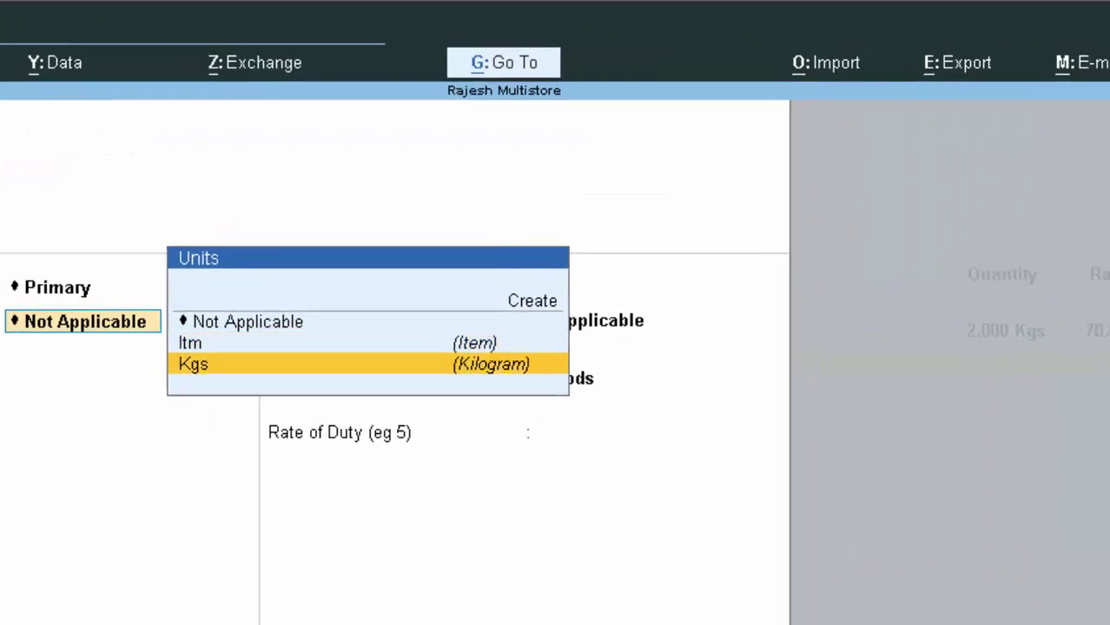
pyautogui.press('Return')
pyautogui.press('Return')
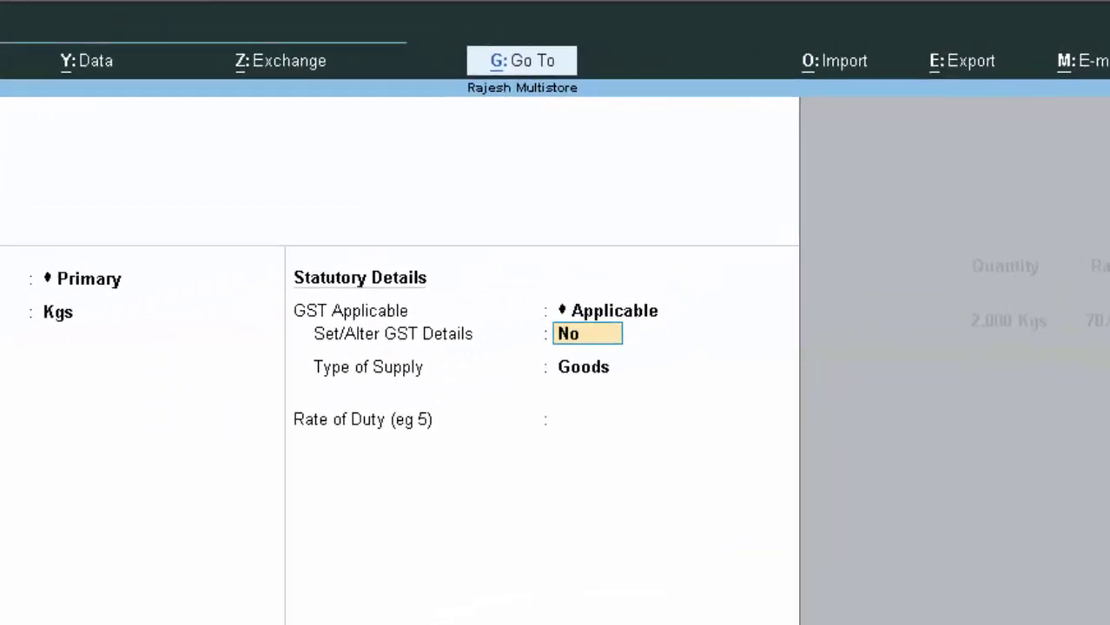
# Open Salt's GST details and enter 'Salt' as the HSN/SAC description.
pyautogui.write('y')
pyautogui.press('Return')
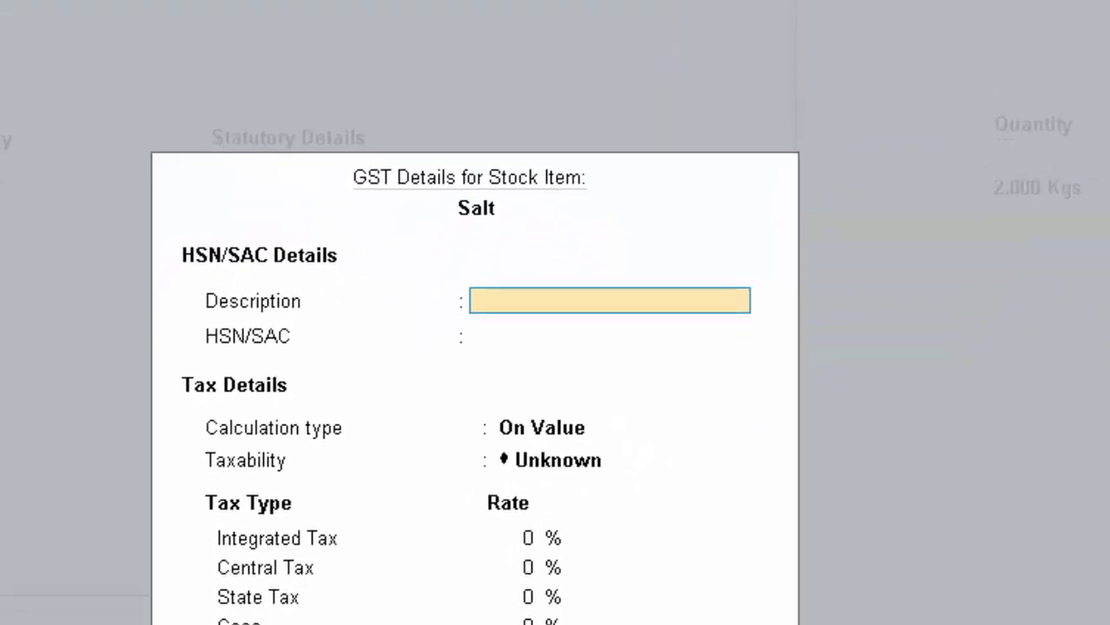
pyautogui.write('Sa')
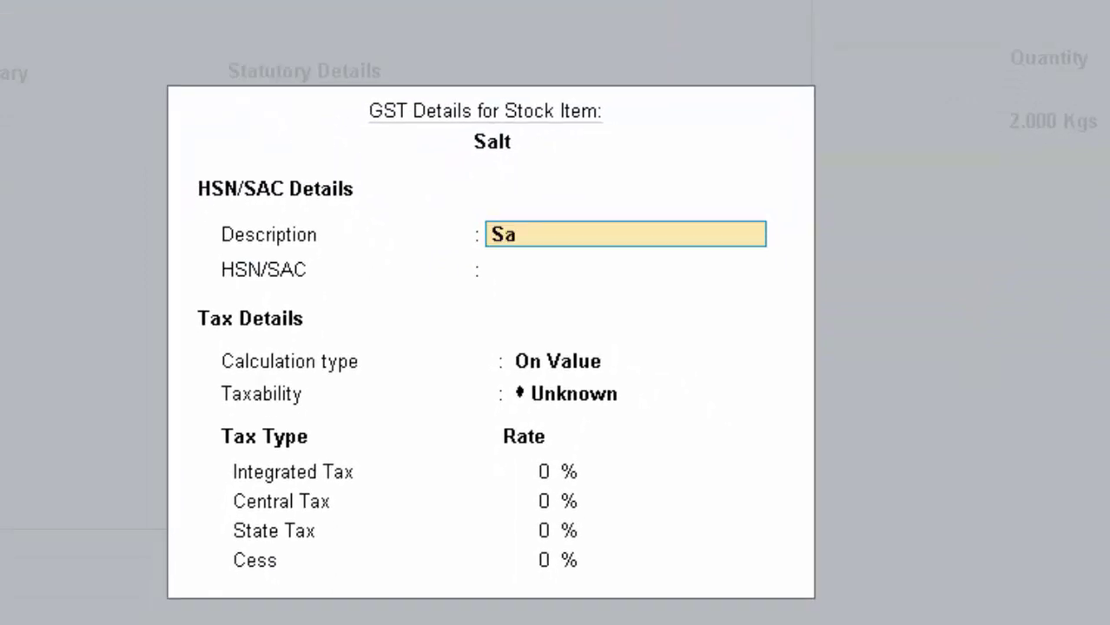
pyautogui.write('l')
pyautogui.write('t')
pyautogui.press('Return')
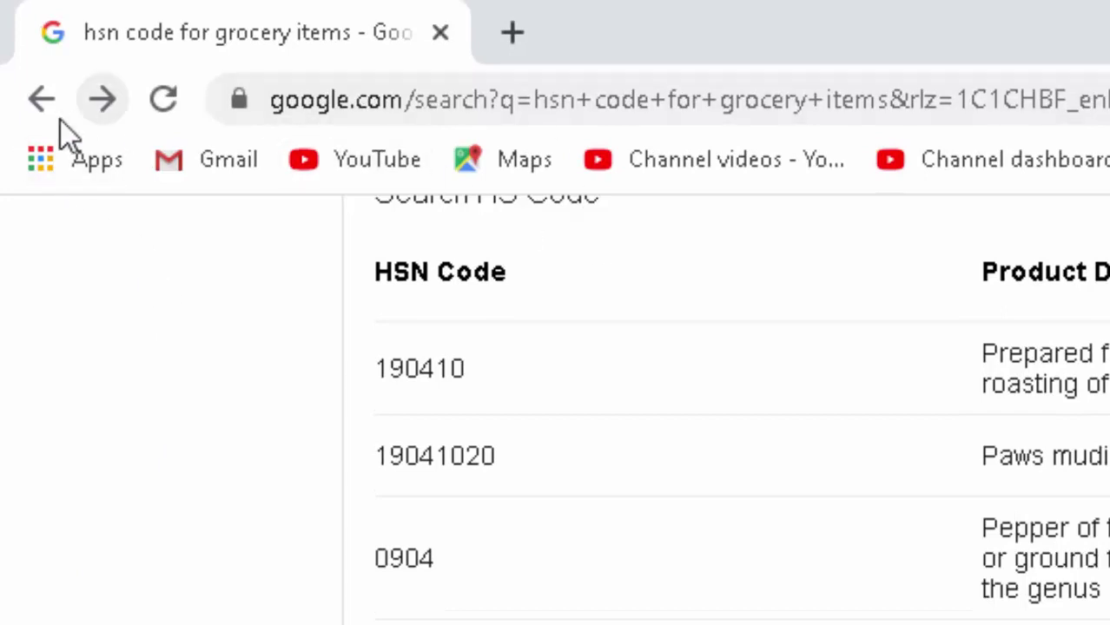
# Search Google for 'hsn code for grocery items' from a new tab.
pyautogui.click(45, 111)
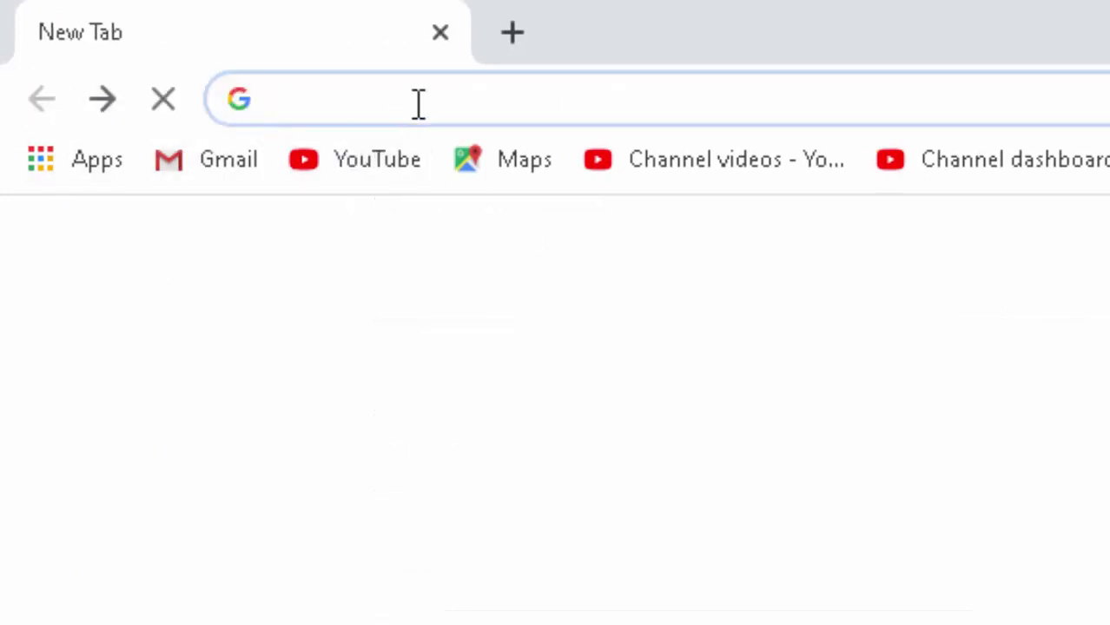
pyautogui.click(418, 100)
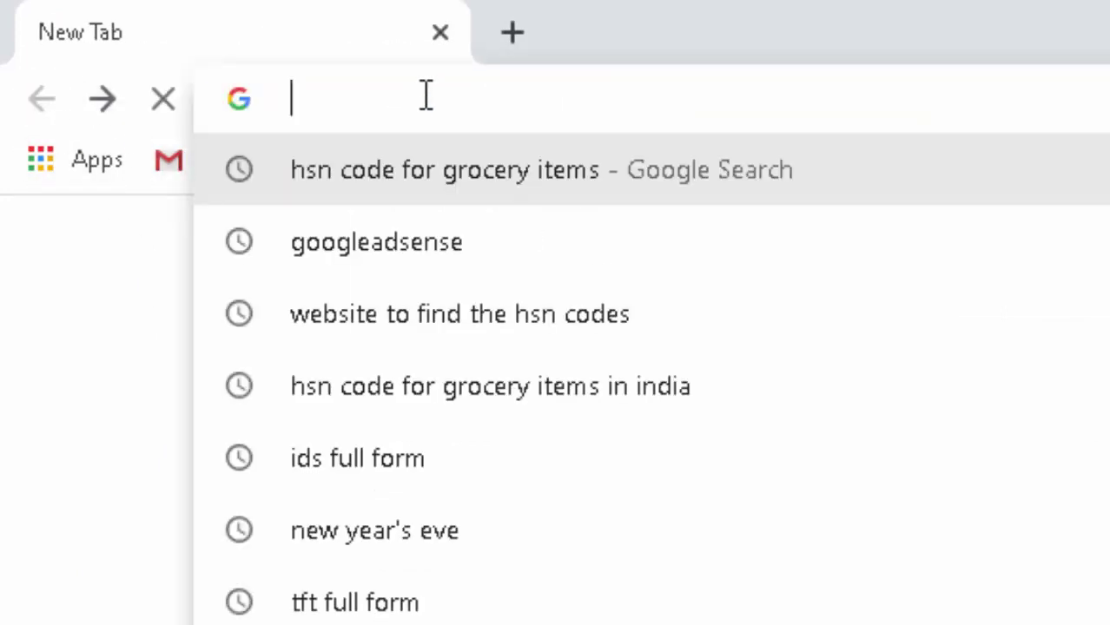
pyautogui.write('hsn code for grocery items')
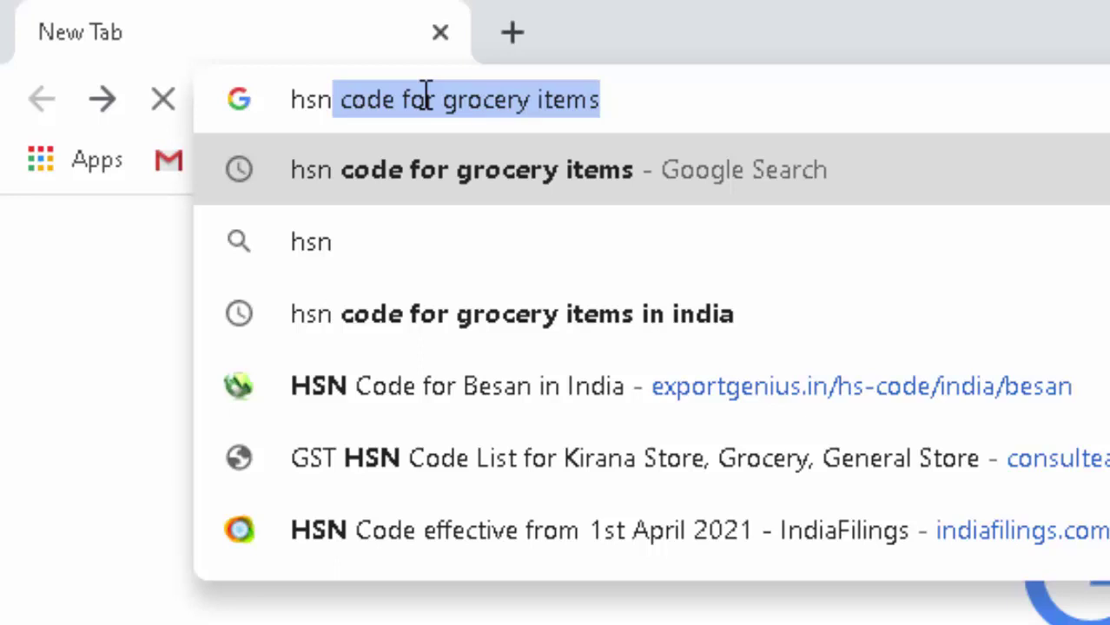
pyautogui.press('Return')
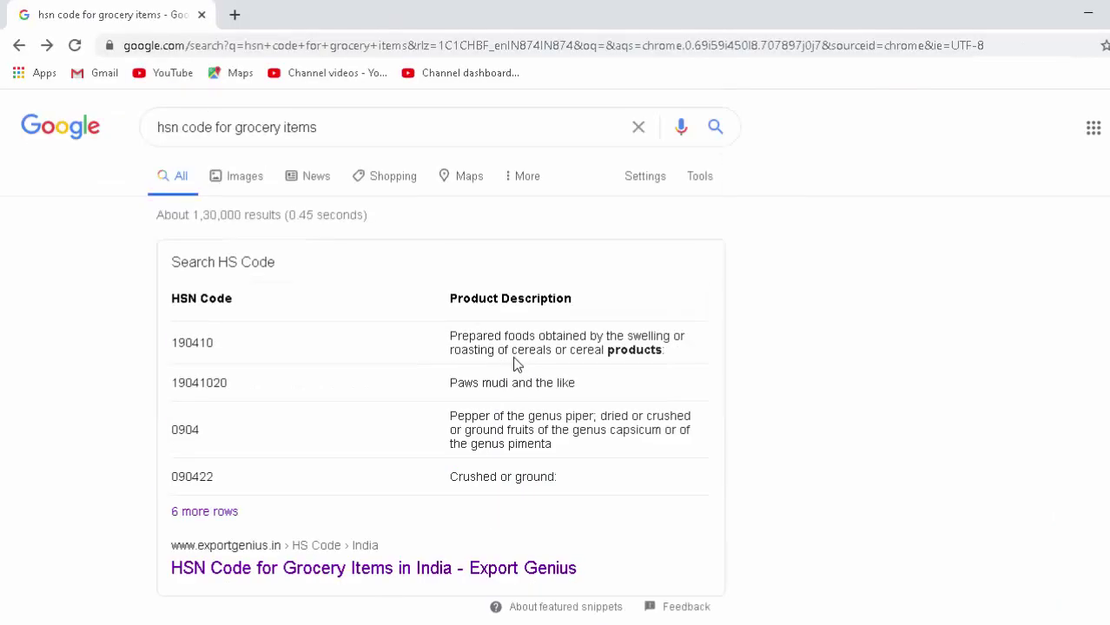
# Scroll the search results to the ConsultEase kirana-store HSN code list.
pyautogui.scroll(-2, 474, 492)
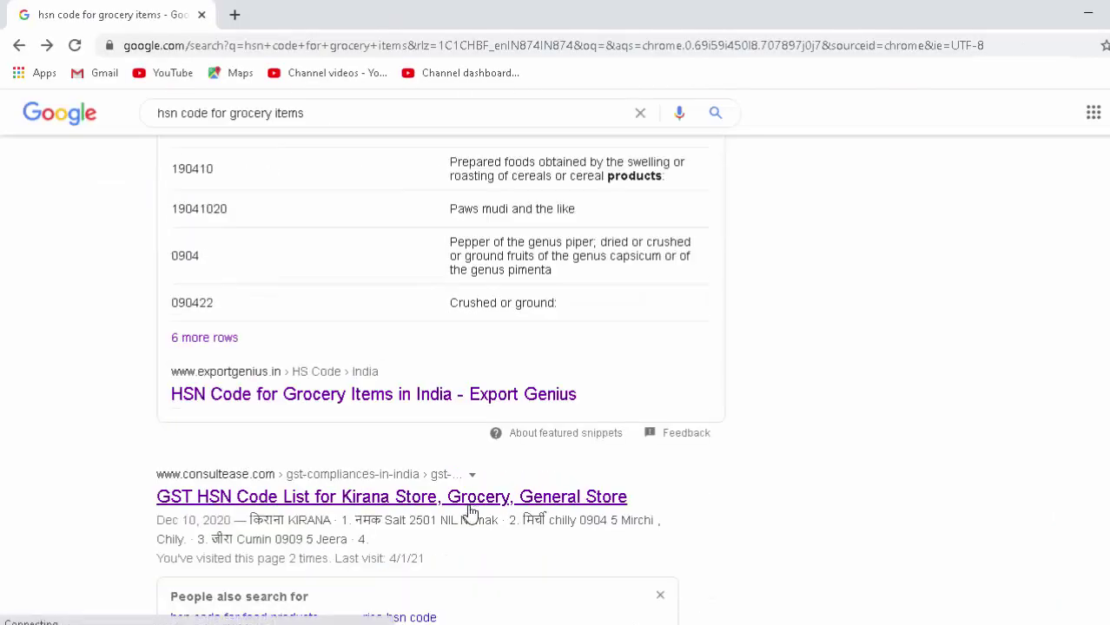
pyautogui.scroll(-2, 488, 518)
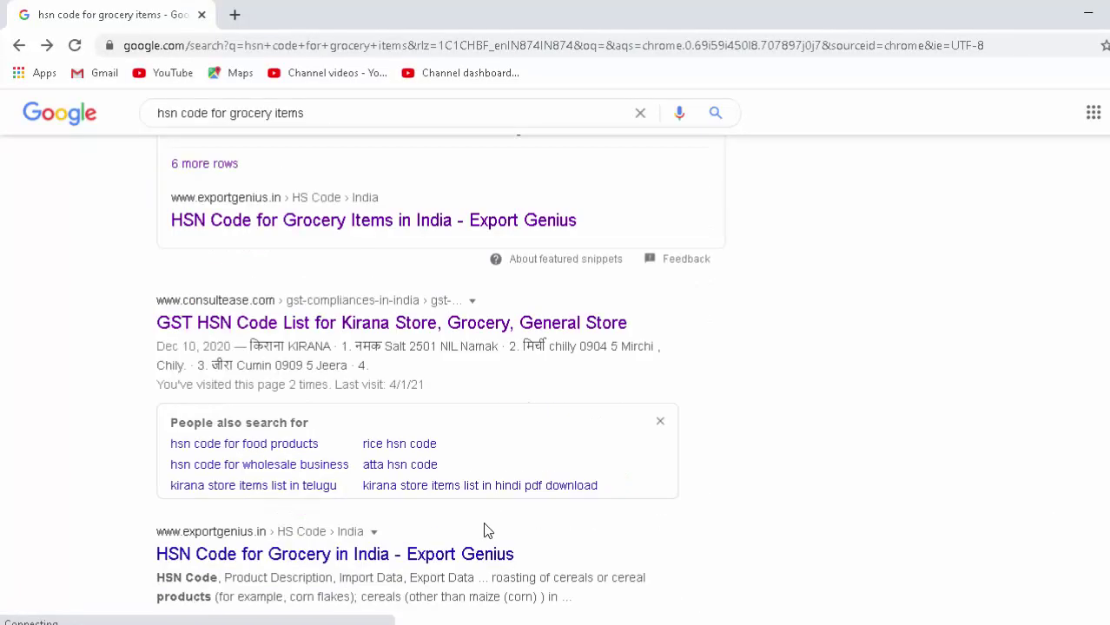
pyautogui.scroll(-1, 477, 546)
pyautogui.scroll(-1, 467, 558)
pyautogui.scroll(3, 463, 556)
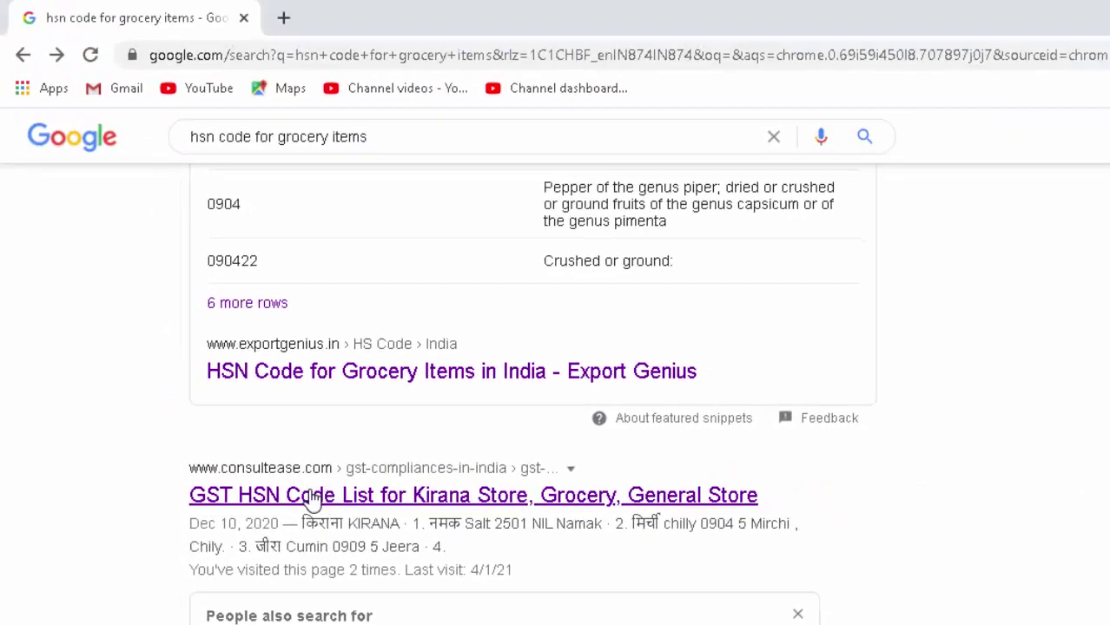
# Open the ConsultEase GST HSN code list article and scroll to the Kirana table.
pyautogui.click(470, 509)
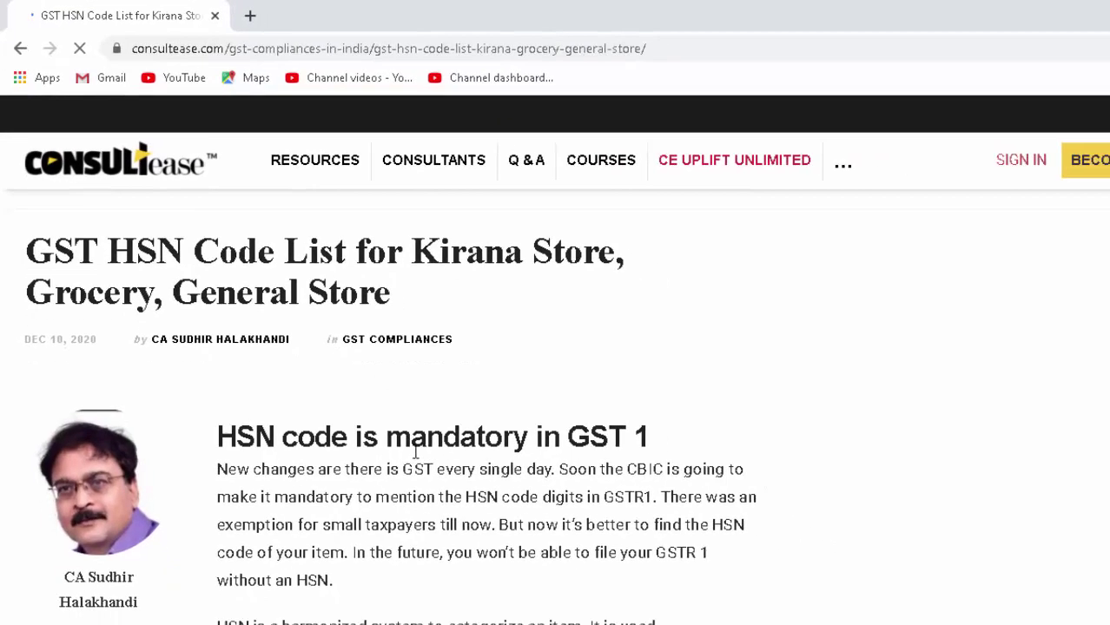
pyautogui.scroll(-3, 404, 434)
pyautogui.scroll(-3, 398, 437)
pyautogui.scroll(-3, 393, 436)
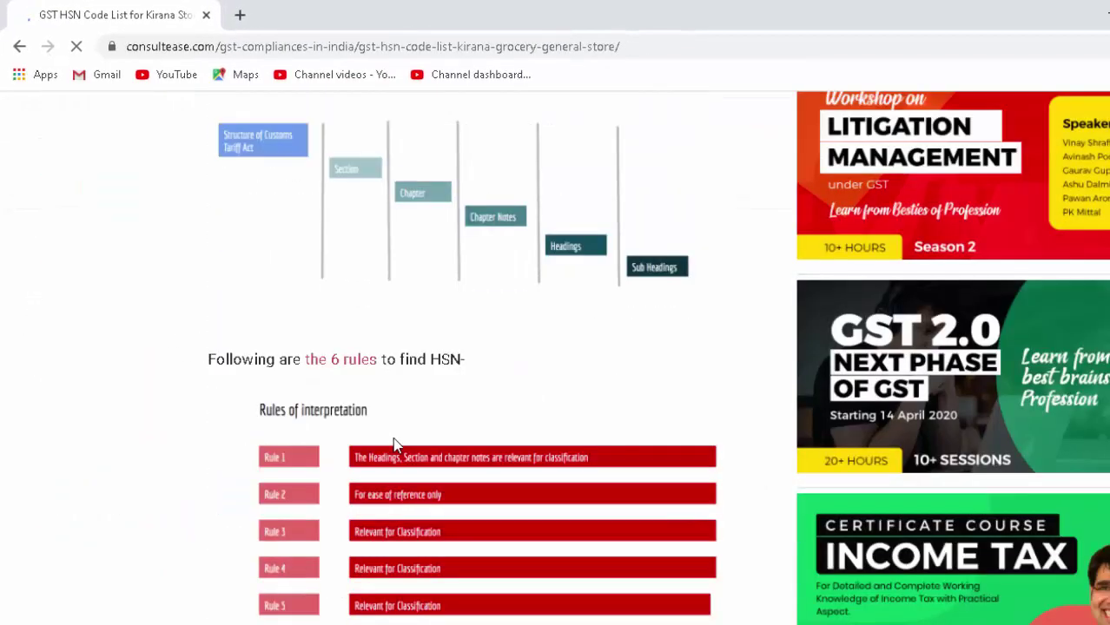
pyautogui.scroll(-3, 391, 439)
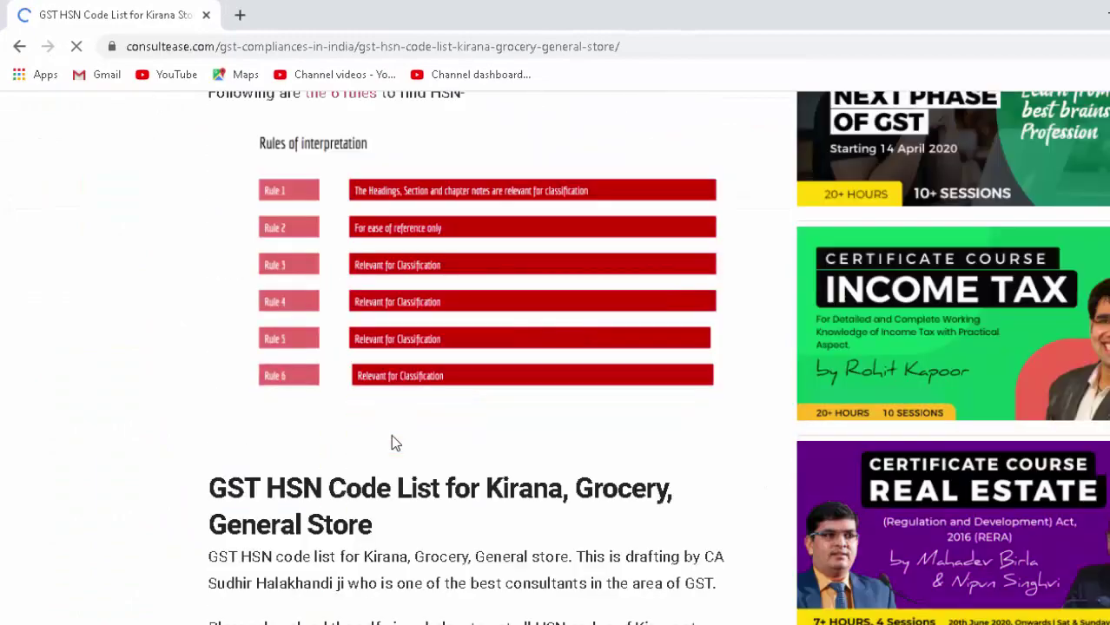
pyautogui.scroll(-3, 391, 439)
pyautogui.scroll(-3, 391, 438)
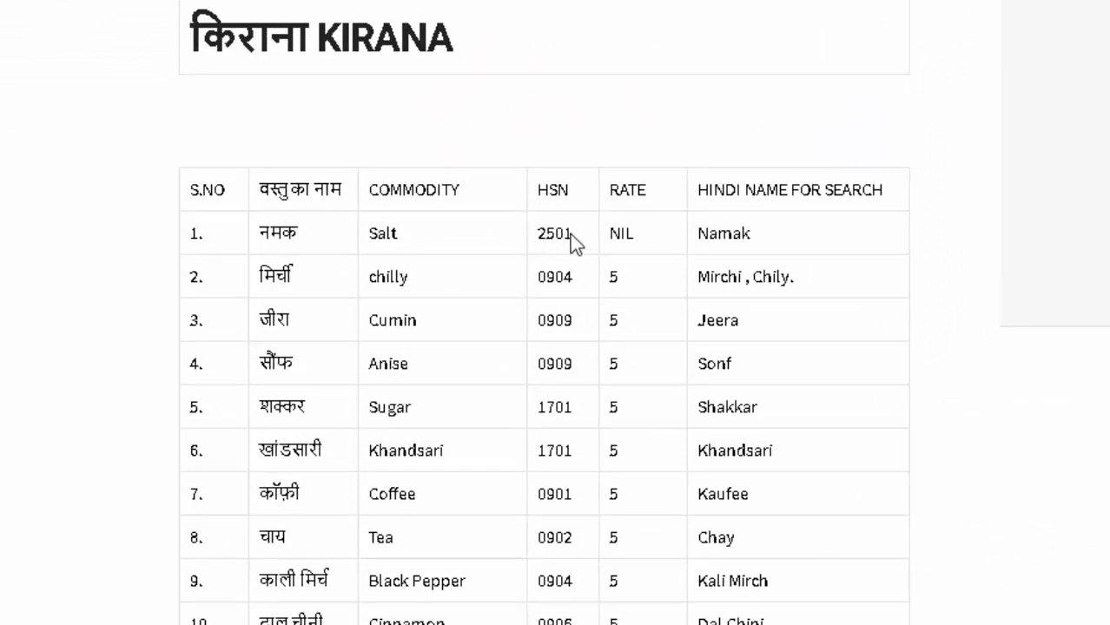
# Copy Salt's HSN code 2501 from the table.
pyautogui.doubleClick(570, 234)
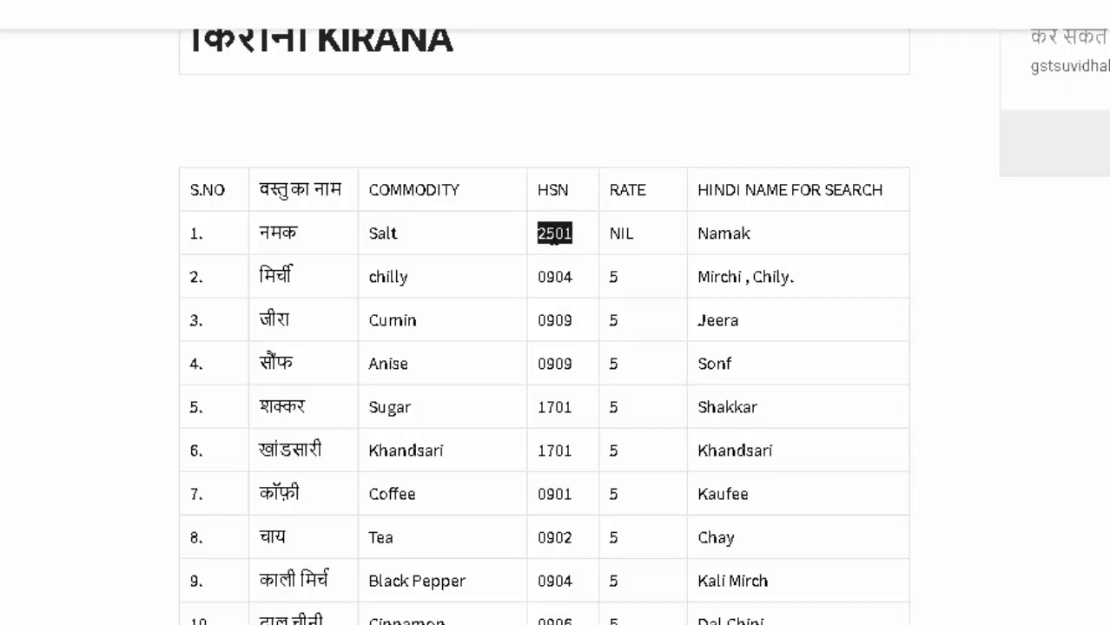
pyautogui.rightClick(553, 233)
pyautogui.click(563, 247)
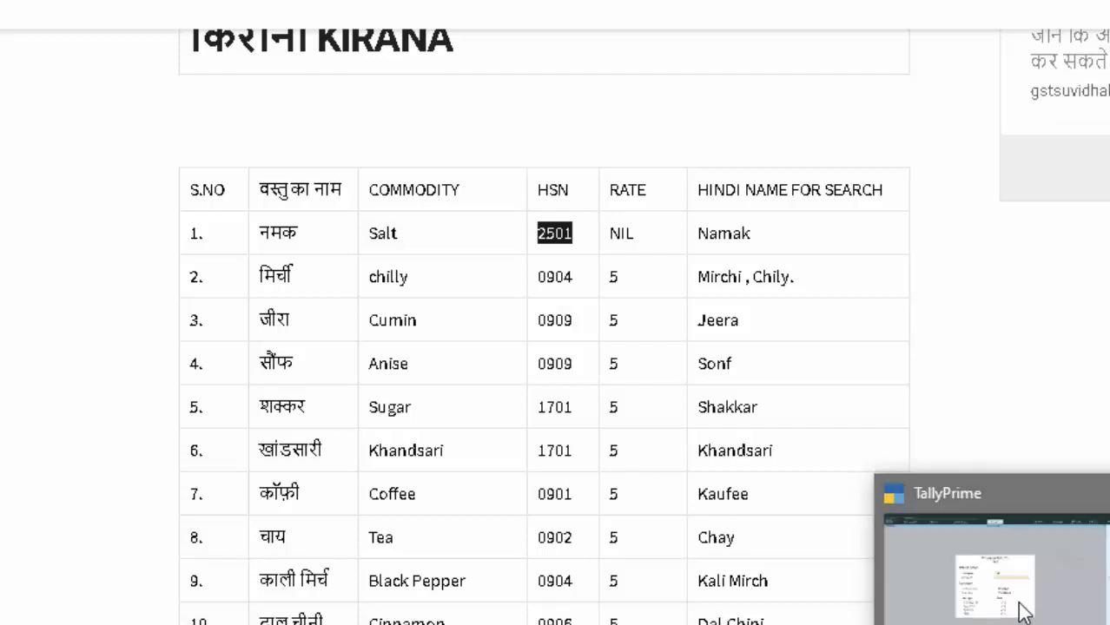
# Set Salt's GST details to HSN 2501, On Value, Taxable, 5% integrated tax.
pyautogui.click(1025, 612)
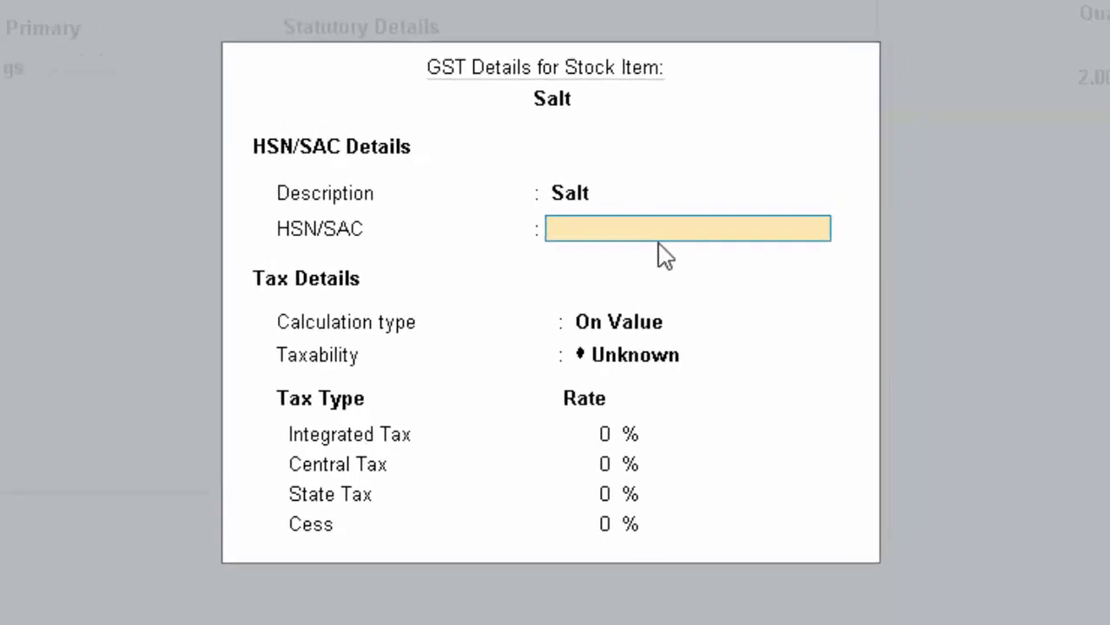
pyautogui.write('2501')
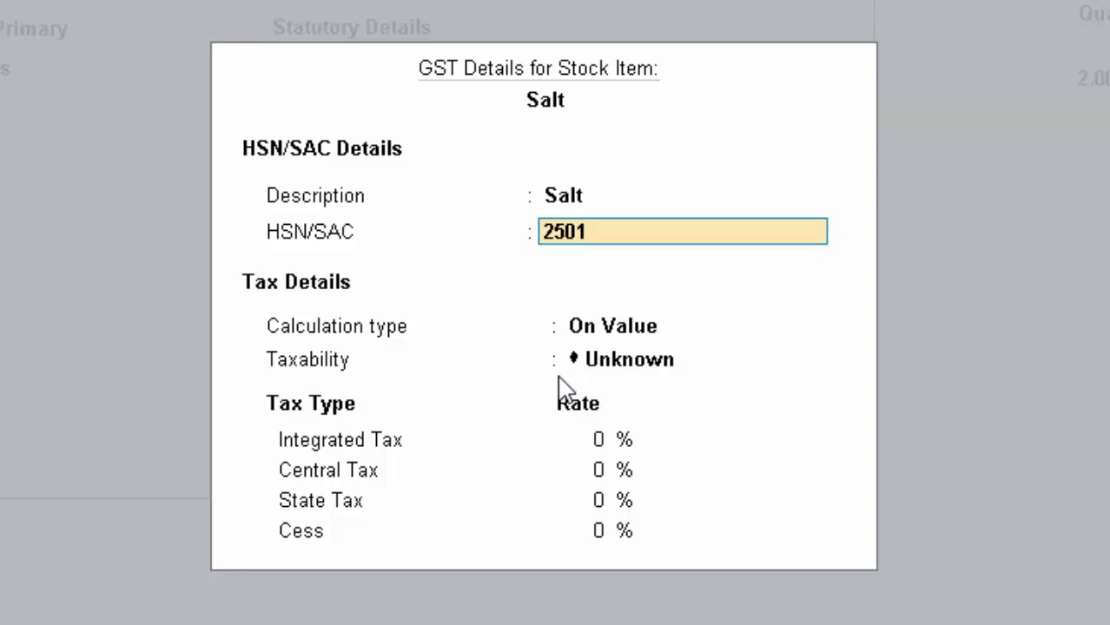
pyautogui.press('Return')
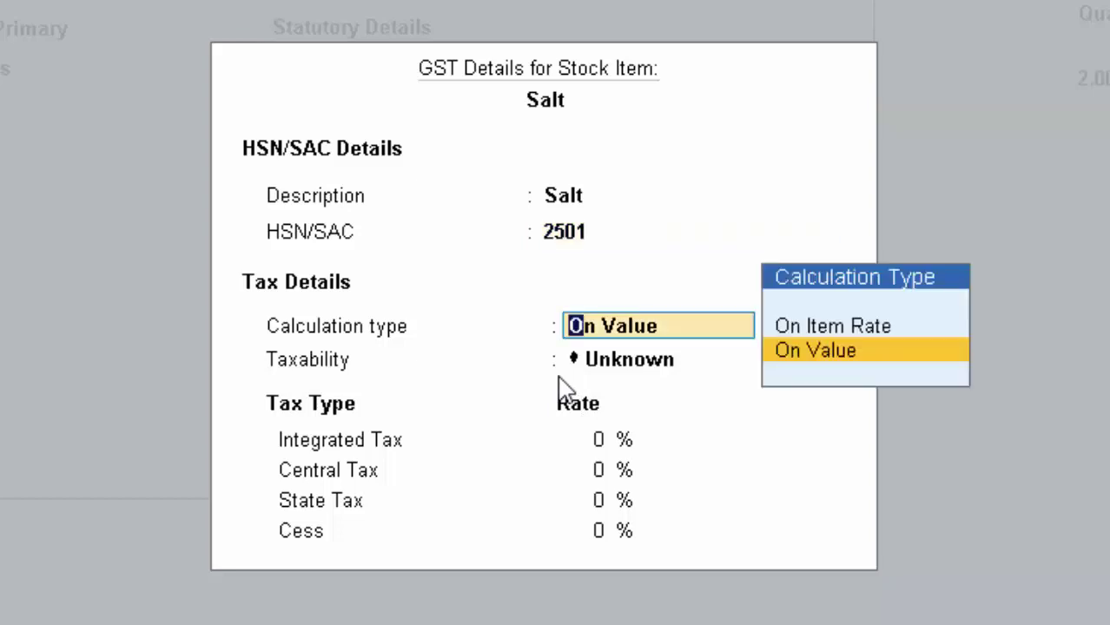
pyautogui.press('Return')
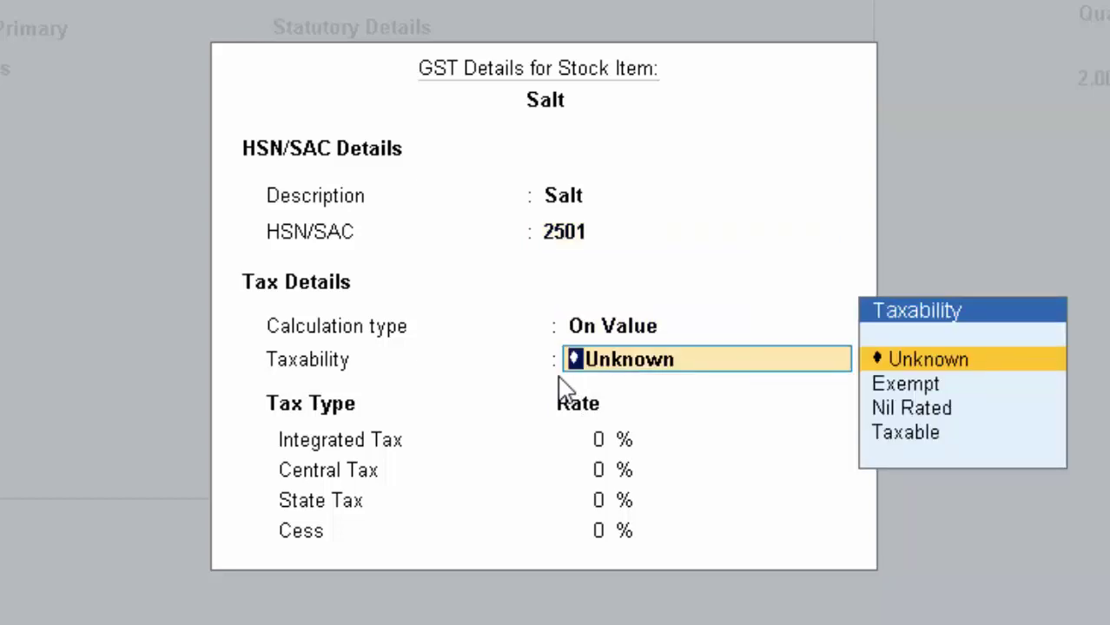
pyautogui.press('Down')
pyautogui.press('Down')
pyautogui.press('Down')
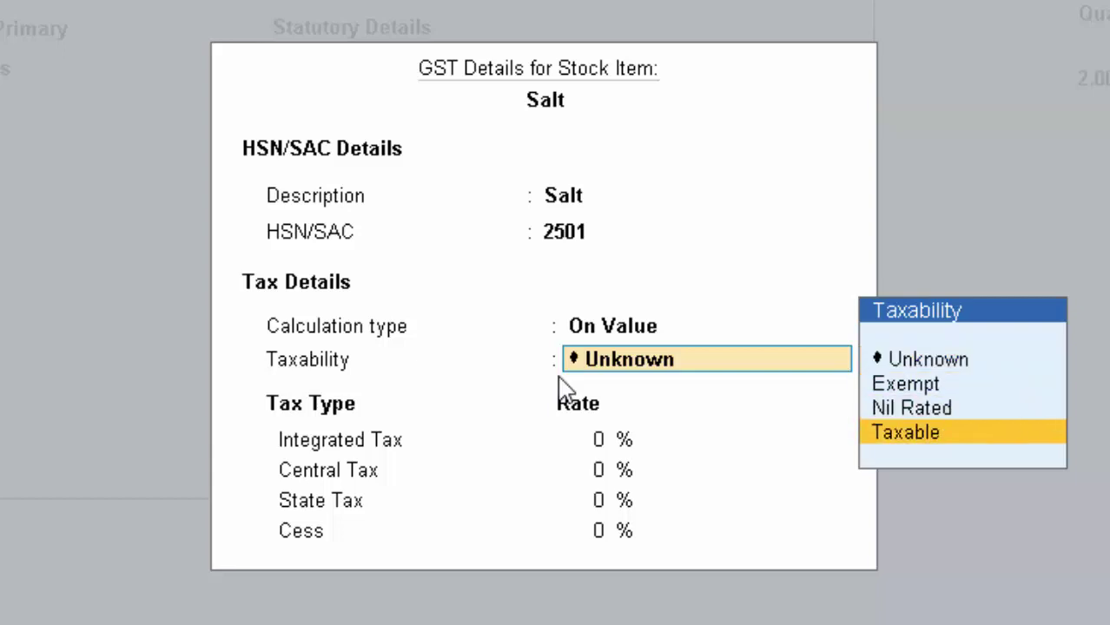
pyautogui.press('Return')
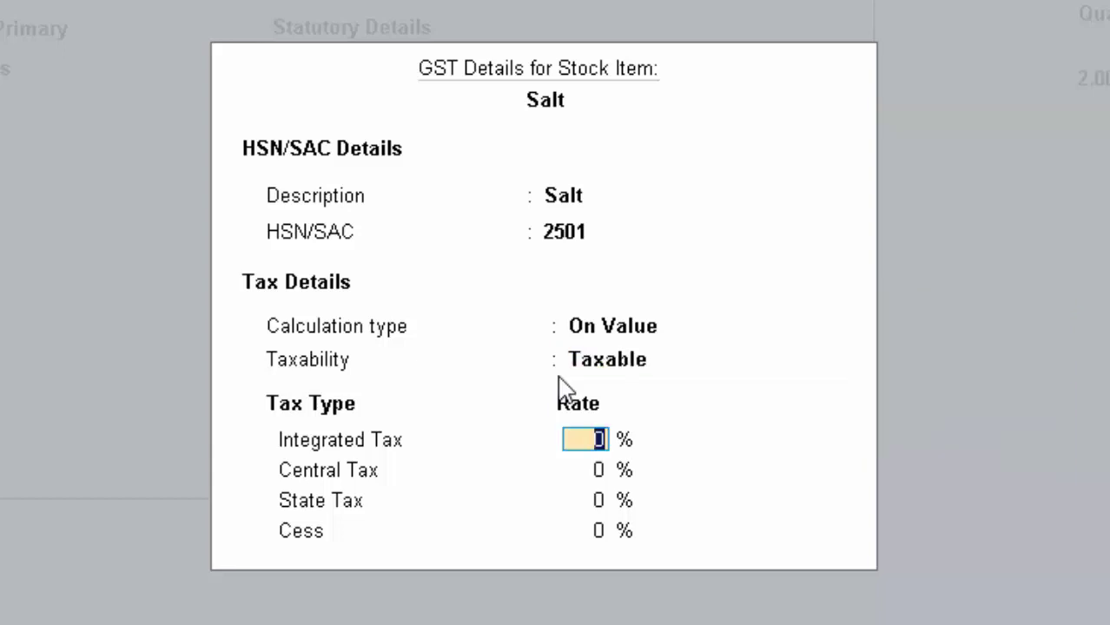
pyautogui.write('10')
pyautogui.press('BackSpace')
pyautogui.press('BackSpace')
pyautogui.write('5')
pyautogui.press('Return')
pyautogui.press('Return')
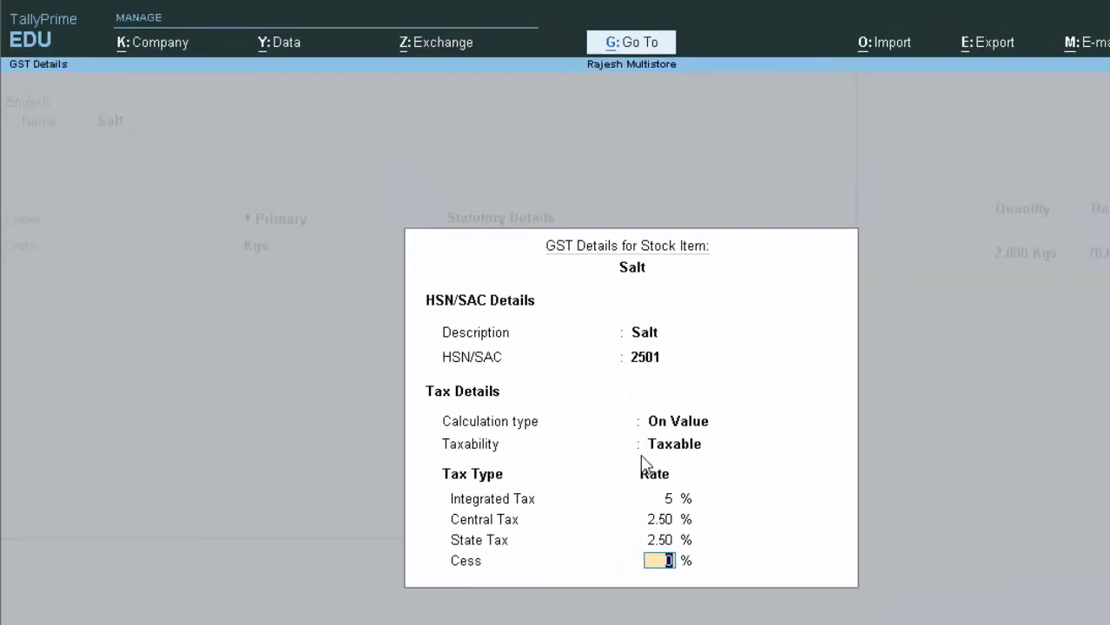
pyautogui.press('Return')
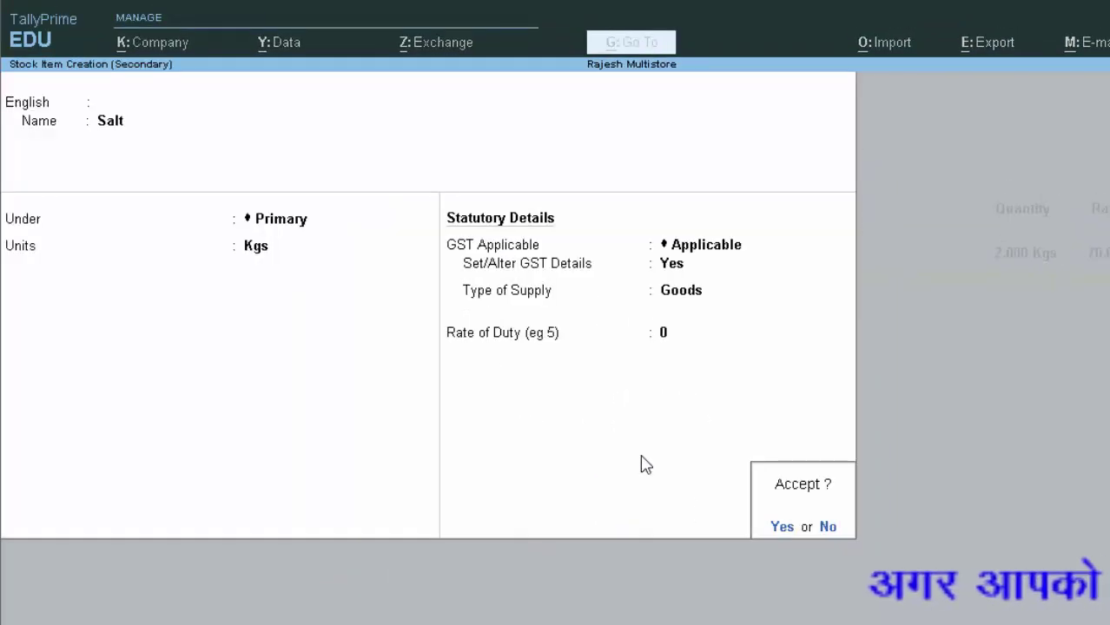
pyautogui.press('Return')
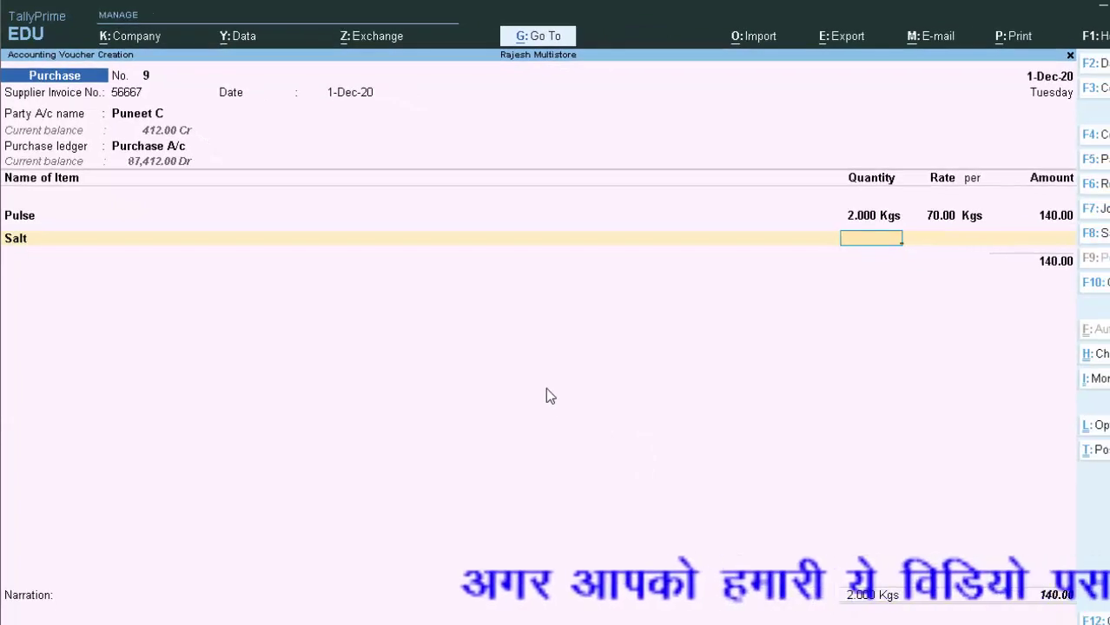
# Enter Salt at 6 Kgs and rate 32.00 per Kg, for 192.00.
pyautogui.write('6')
pyautogui.press('Return')
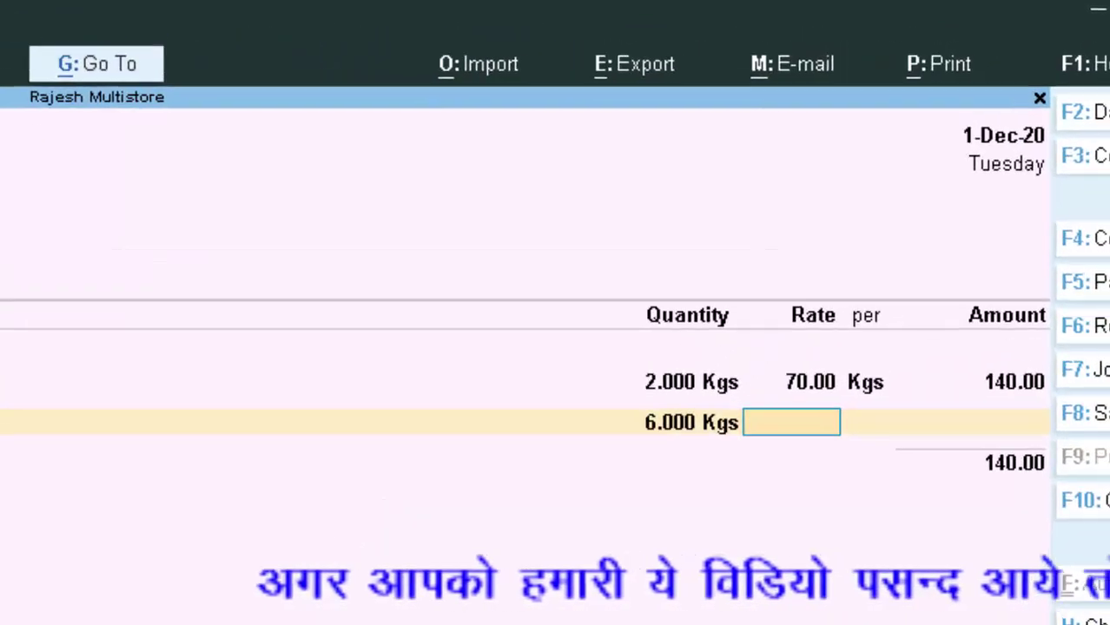
pyautogui.write('3')
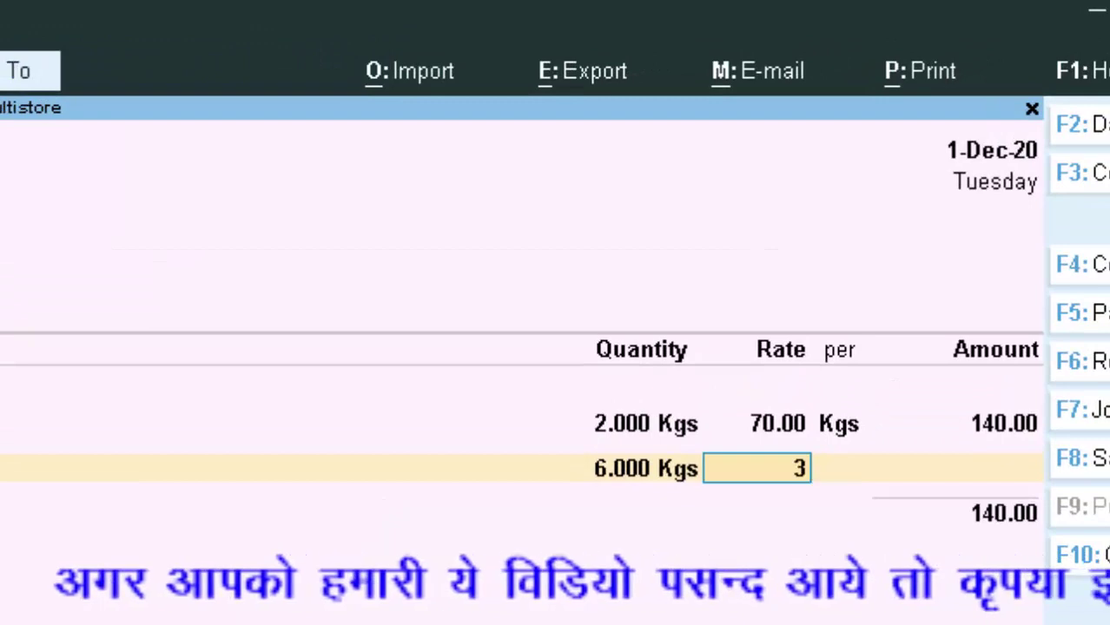
pyautogui.write('2')
pyautogui.press('Return')
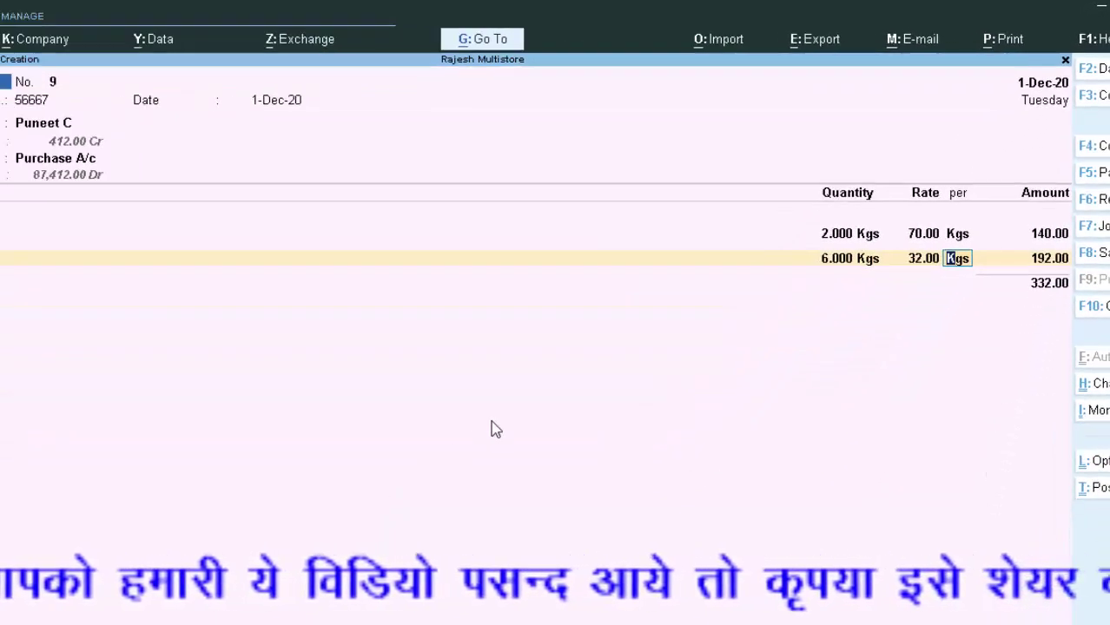
pyautogui.press('Return')
pyautogui.press('Return')
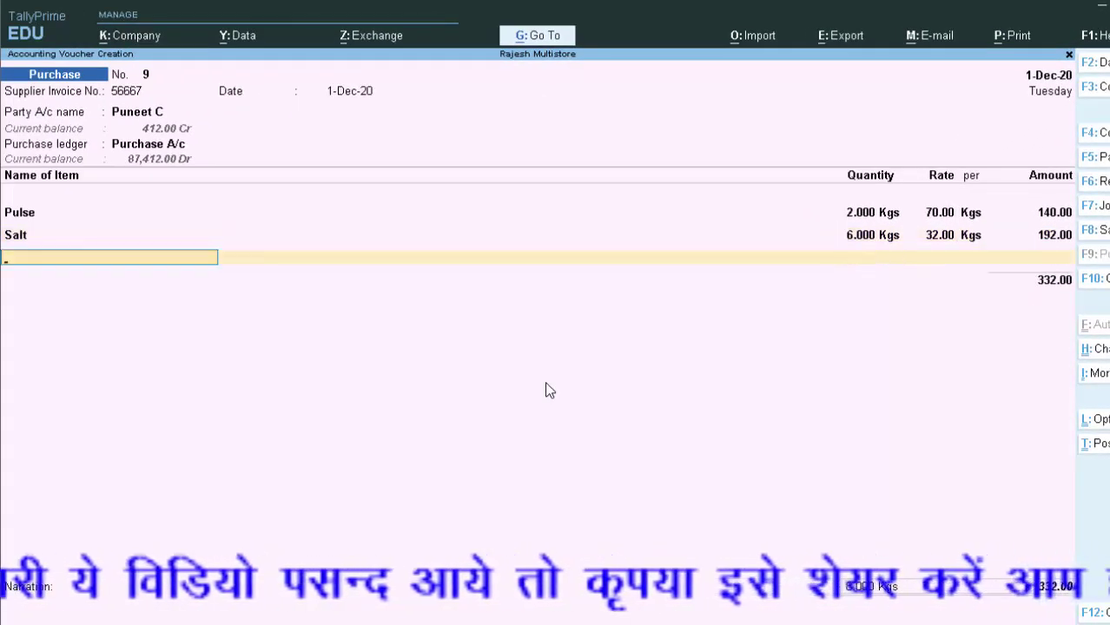
pyautogui.press('Return')
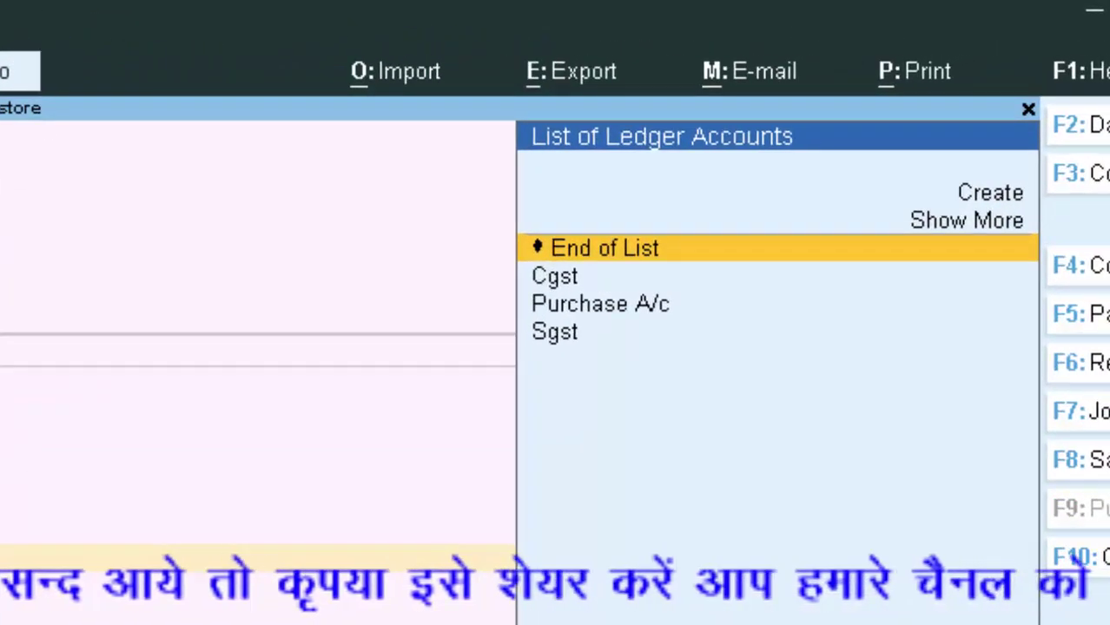
# Add Cgst and Sgst ledger lines of 24.00 each below the items.
pyautogui.press('Down')
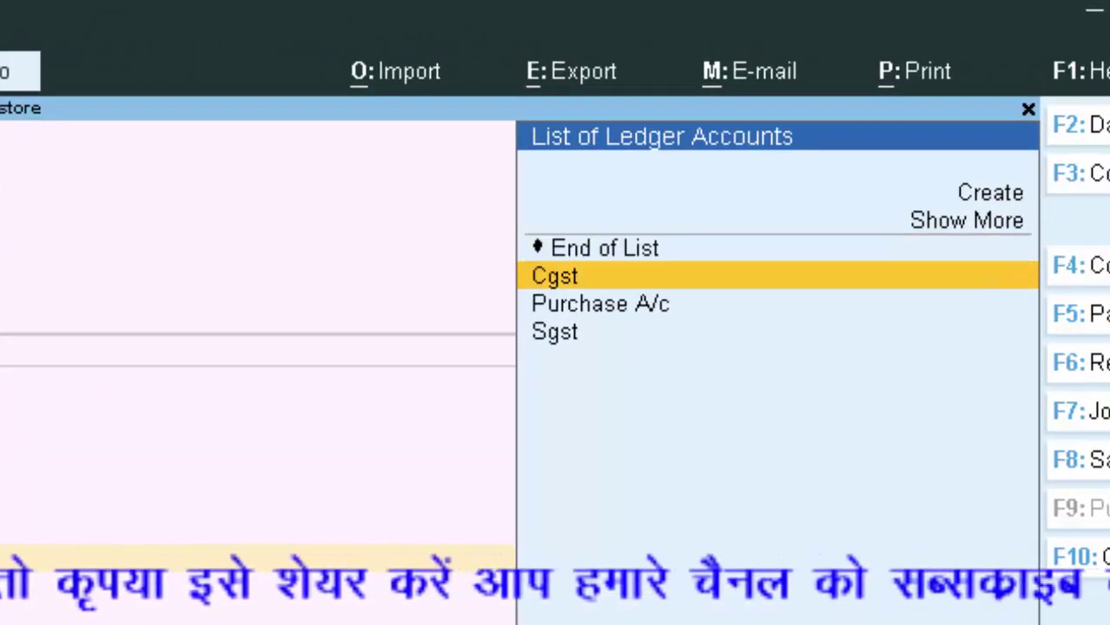
pyautogui.press('Return')
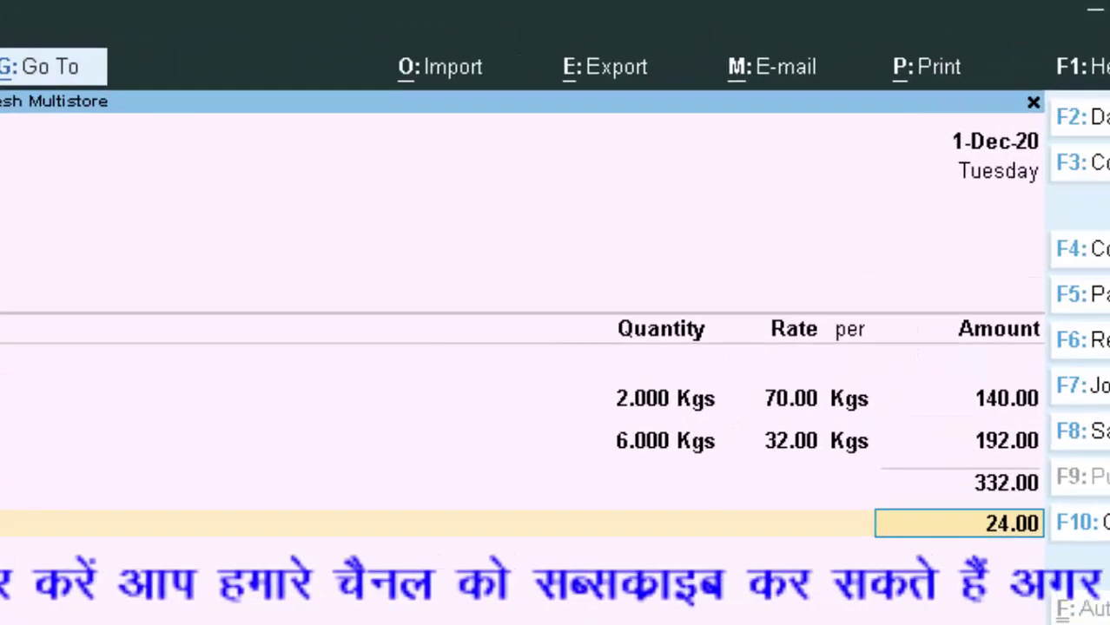
pyautogui.press('Return')
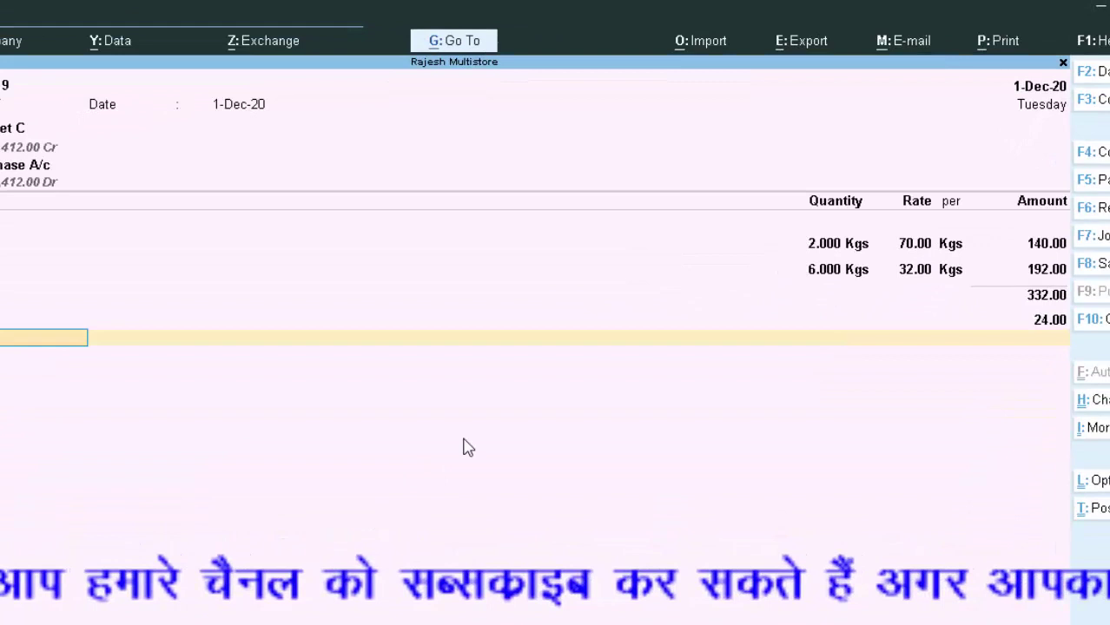
pyautogui.write('S')
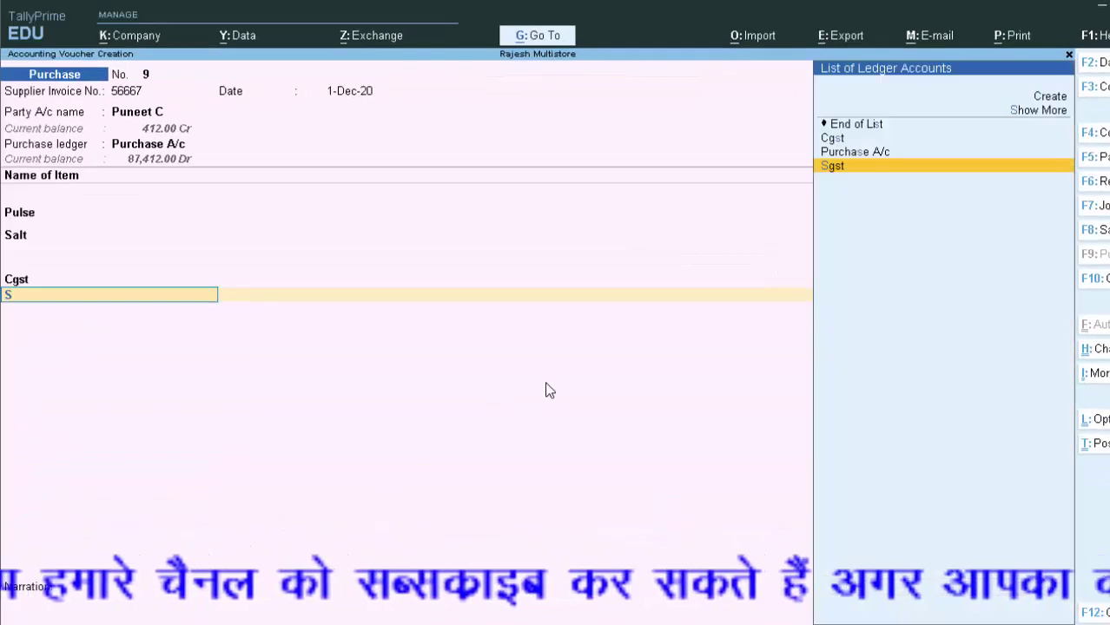
pyautogui.press('Return')
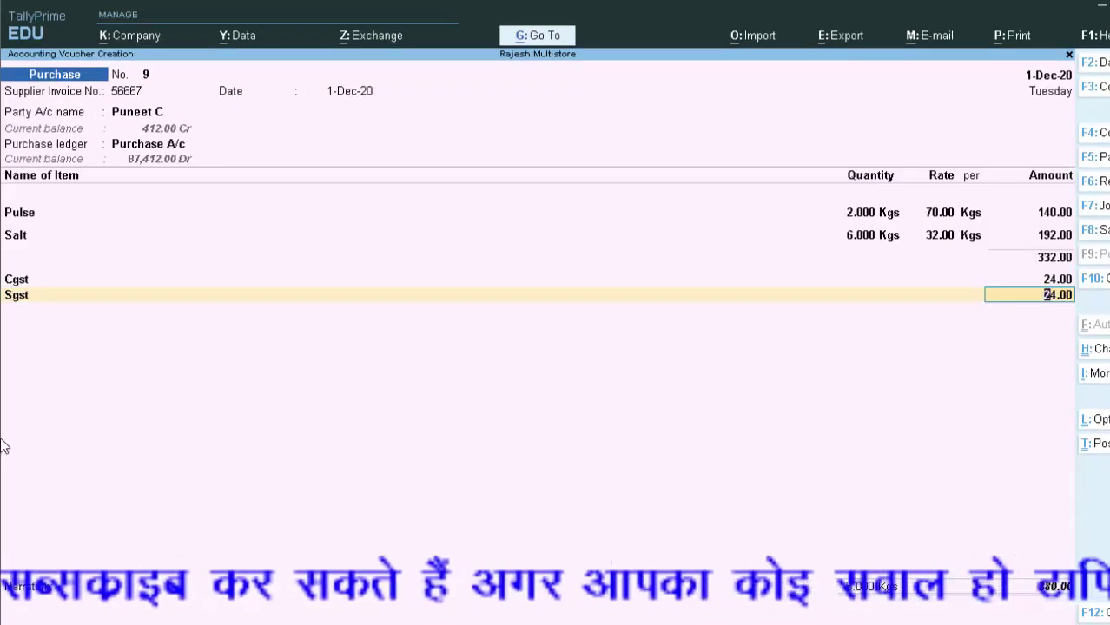
# View the voucher's GST Tax Analysis: Pulse tax 39.20, Salt (2501) tax 9.60.
pyautogui.click(21, 237)
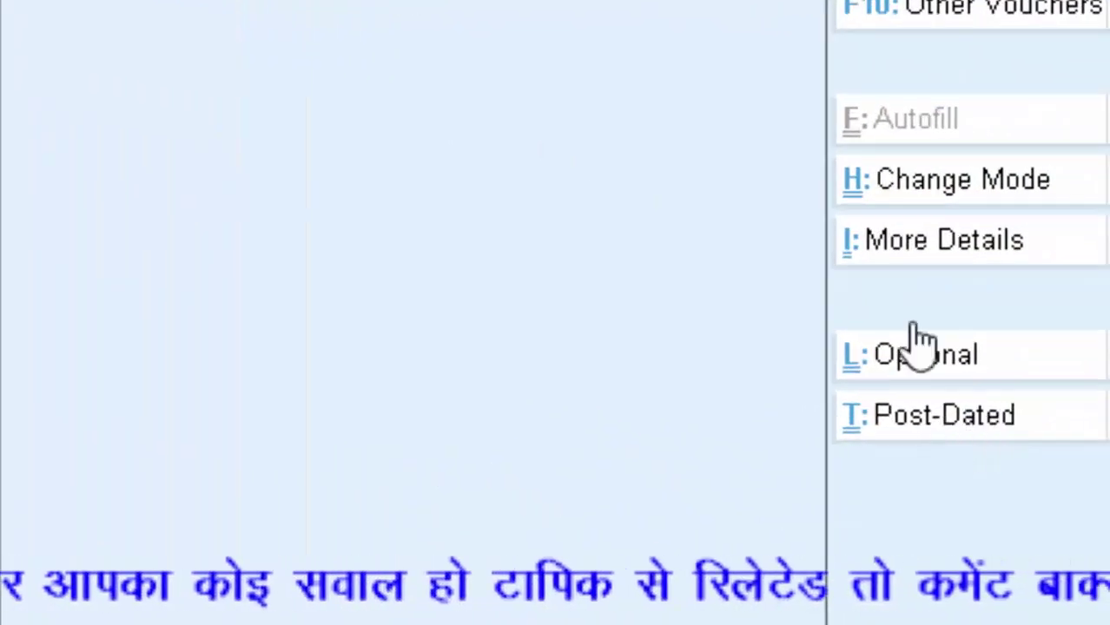
pyautogui.click(903, 256)
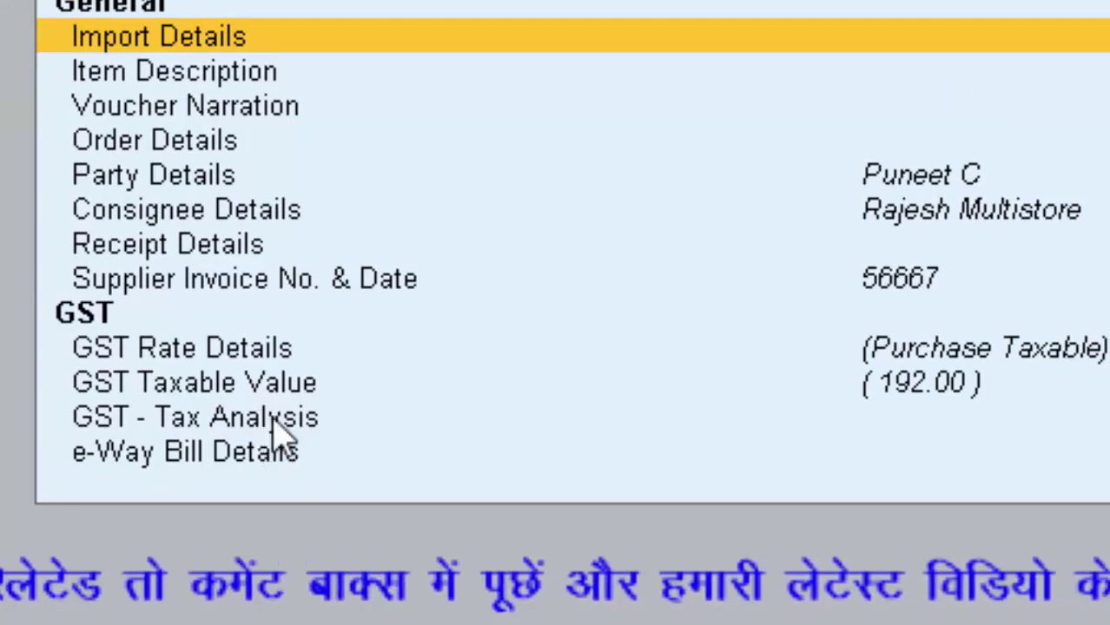
pyautogui.click(289, 425)
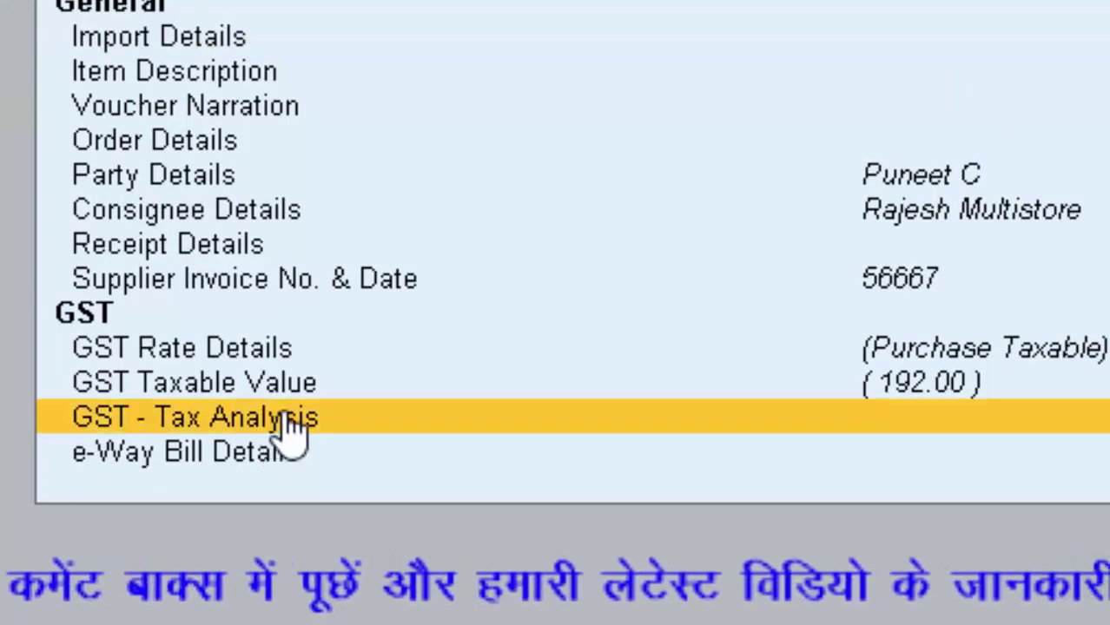
pyautogui.click(296, 421)
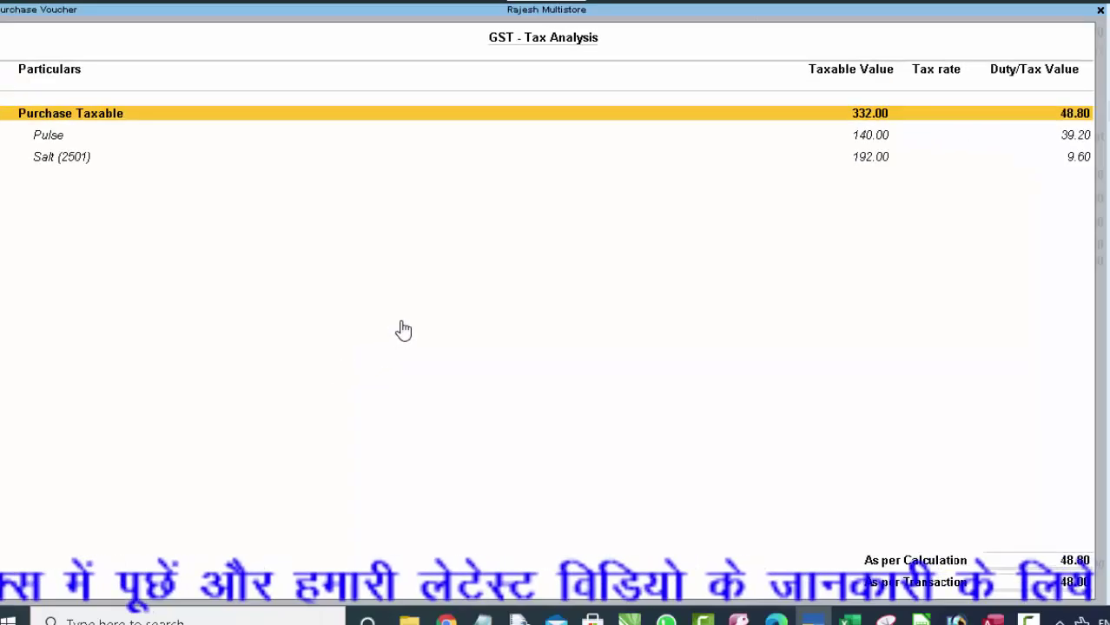